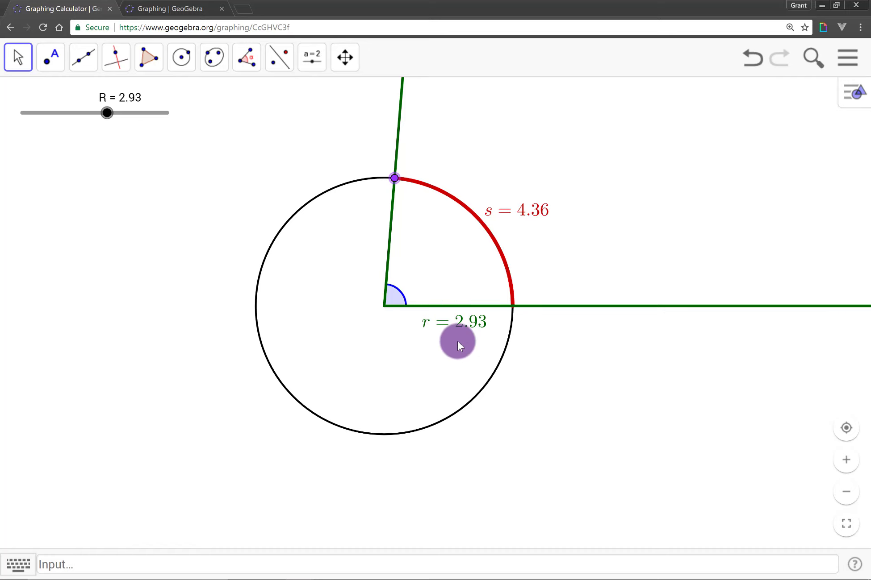
- Explore the finished arc-length applet by setting R to about 2.95 and moving the point on the circle further counterclockwise
{"action": "left_click_drag", "start_coordinate": [114, 112], "coordinate": [109, 133]}
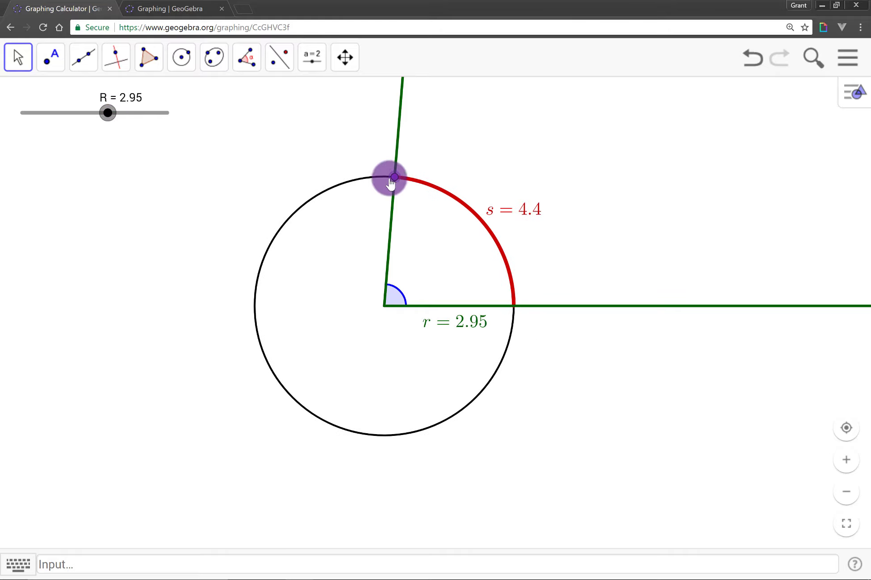
{"action": "left_click_drag", "start_coordinate": [391, 180], "coordinate": [348, 232]}
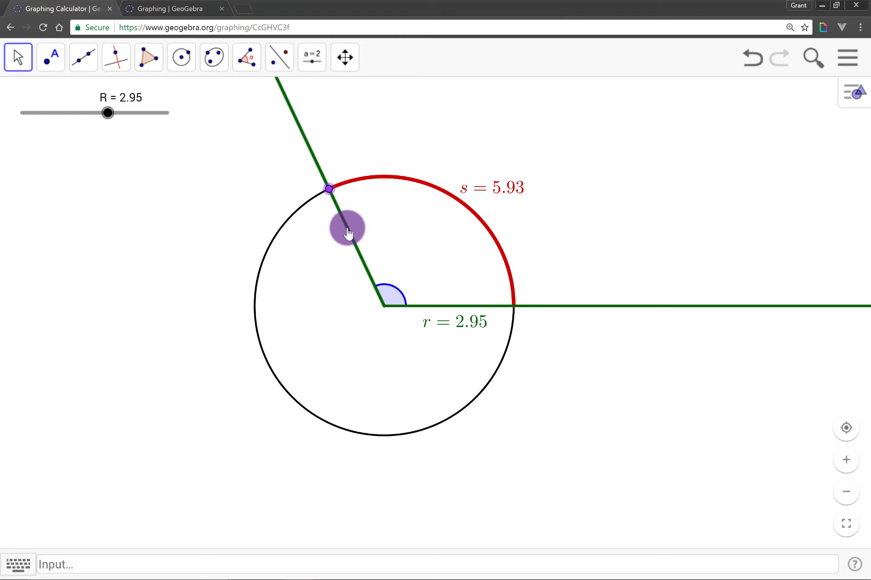
- Switch to the blank graphing calculator and define R as a slider from 0 to 5 with a 0.001 increment
{"action": "left_click", "coordinate": [175, 11]}
{"action": "left_click_drag", "start_coordinate": [361, 279], "coordinate": [393, 268]}
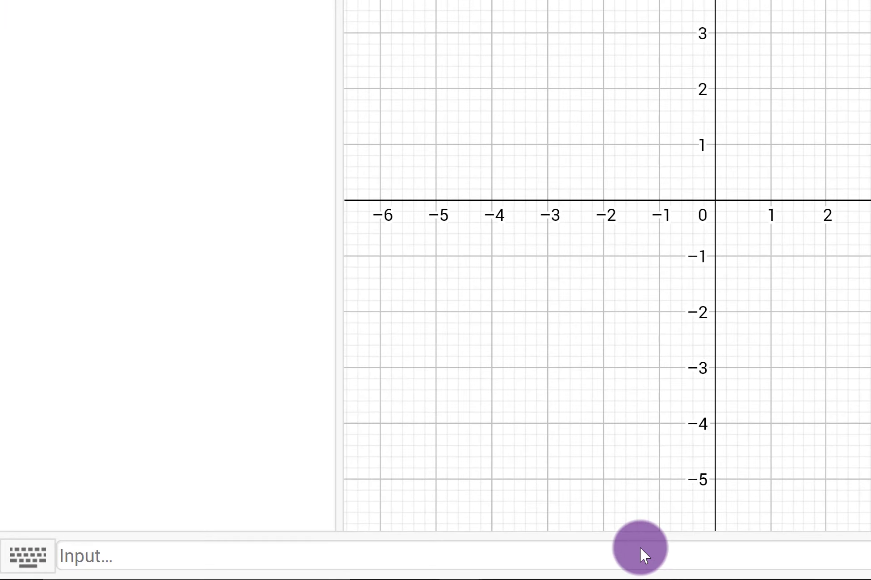
{"action": "left_click", "coordinate": [640, 548]}
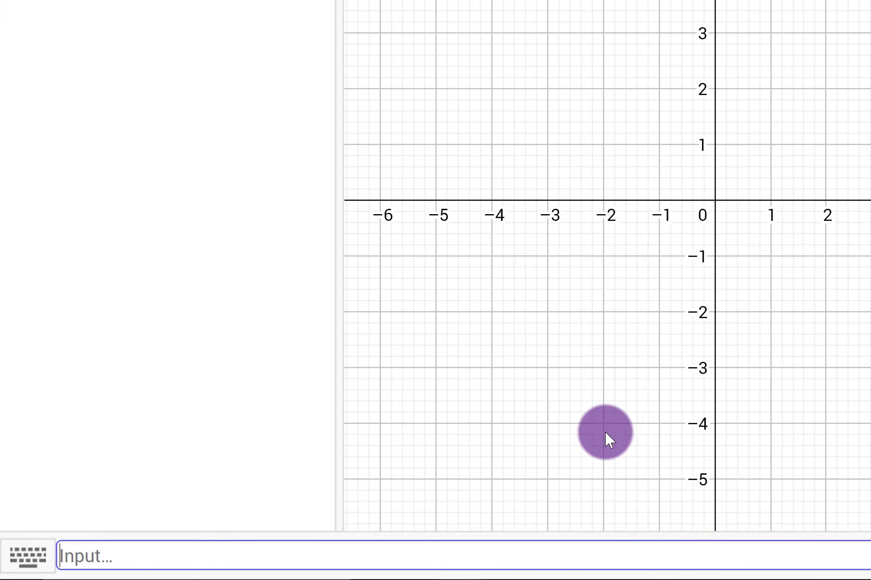
{"action": "type", "text": "R = Slider(0, 5, 0.001"}
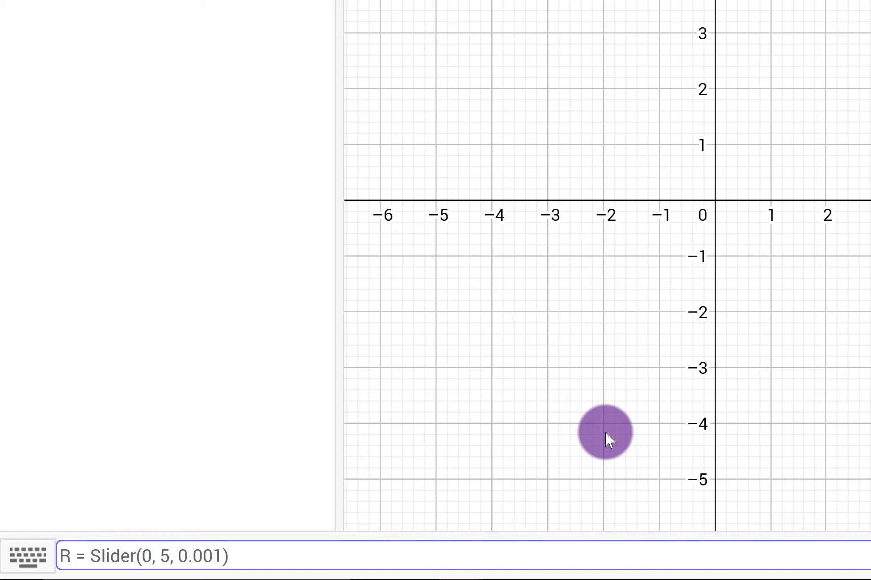
{"action": "key", "text": "Return"}
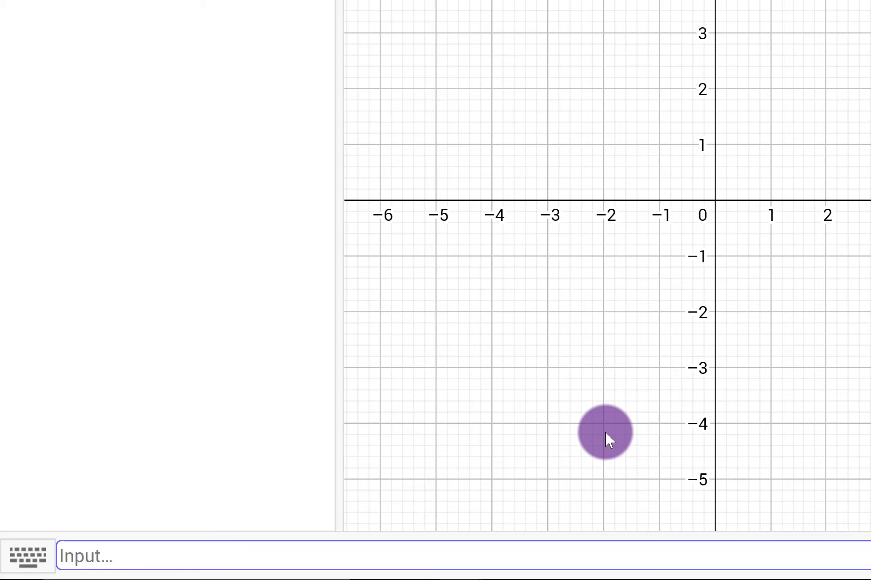
- Define circle C centred at (0,0) with radius R, and set R to about 3.25
{"action": "type", "text": "C = Circle( "}
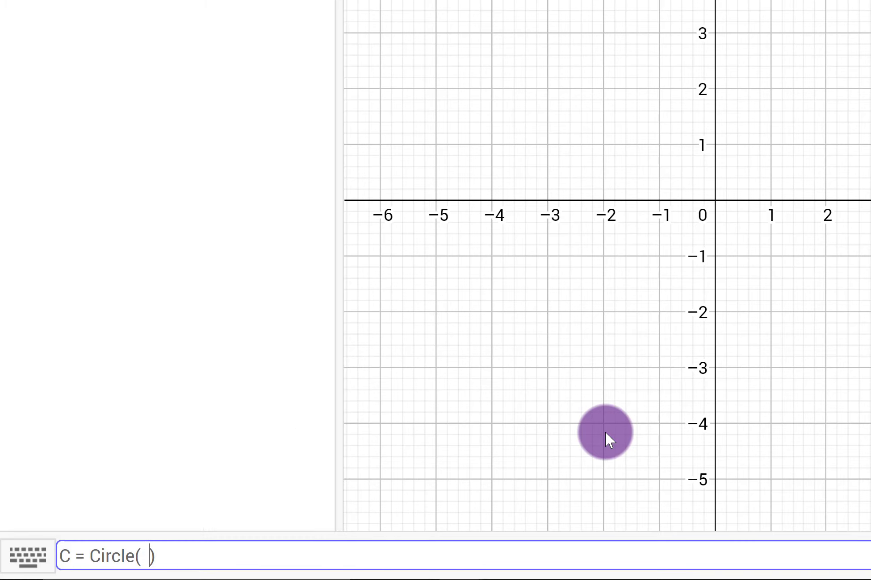
{"action": "type", "text": "(0,0), R"}
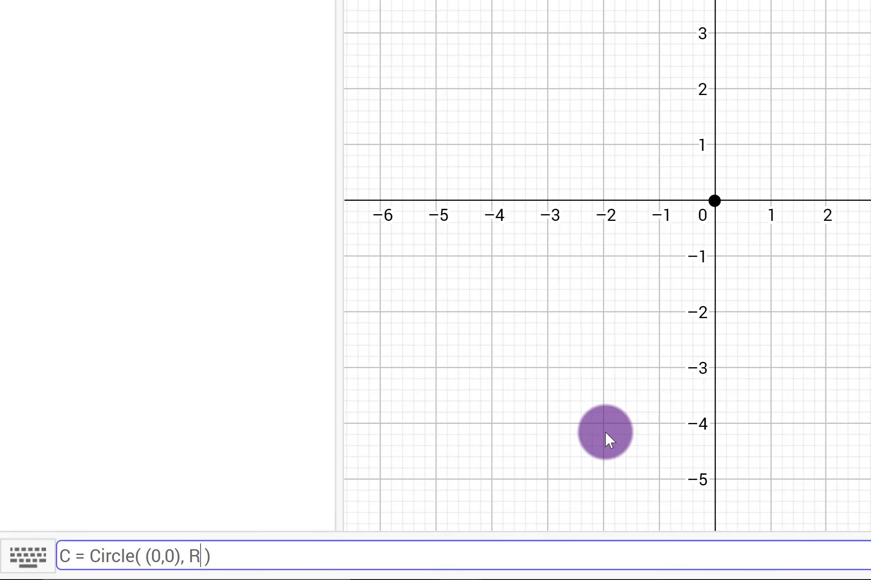
{"action": "key", "text": "Return"}
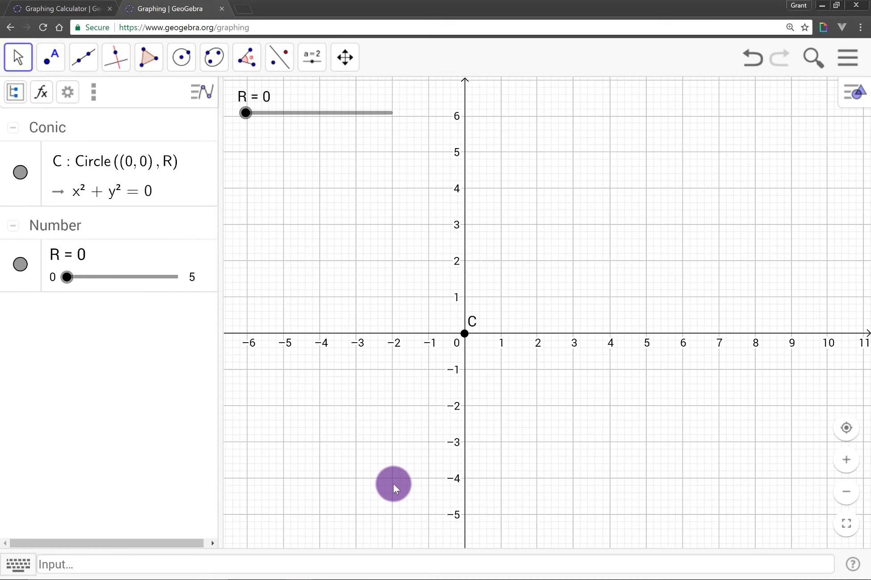
{"action": "left_click_drag", "start_coordinate": [246, 113], "coordinate": [361, 161]}
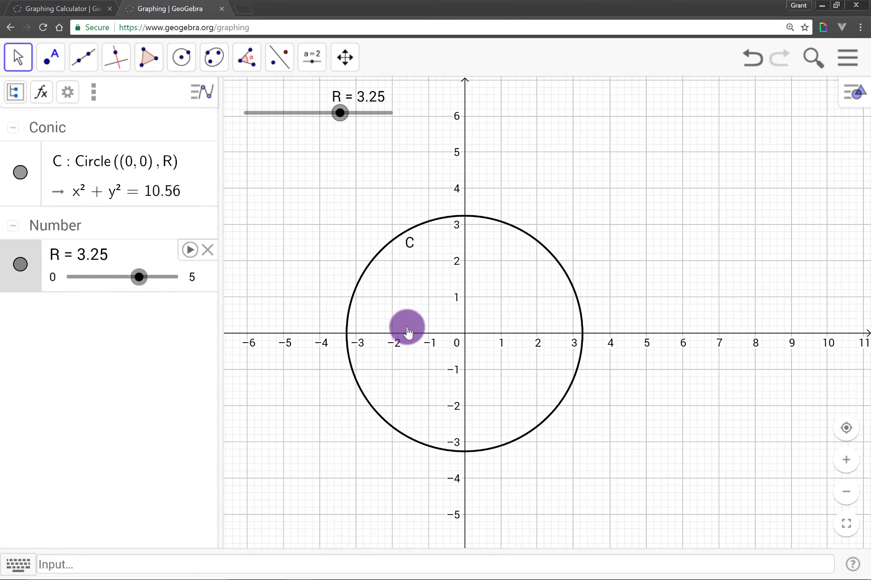
{"action": "mouse_move", "coordinate": [404, 324]}
{"action": "left_mouse_down"}
{"action": "mouse_move", "coordinate": [418, 321]}
{"action": "mouse_move", "coordinate": [412, 316]}
{"action": "left_mouse_up"}
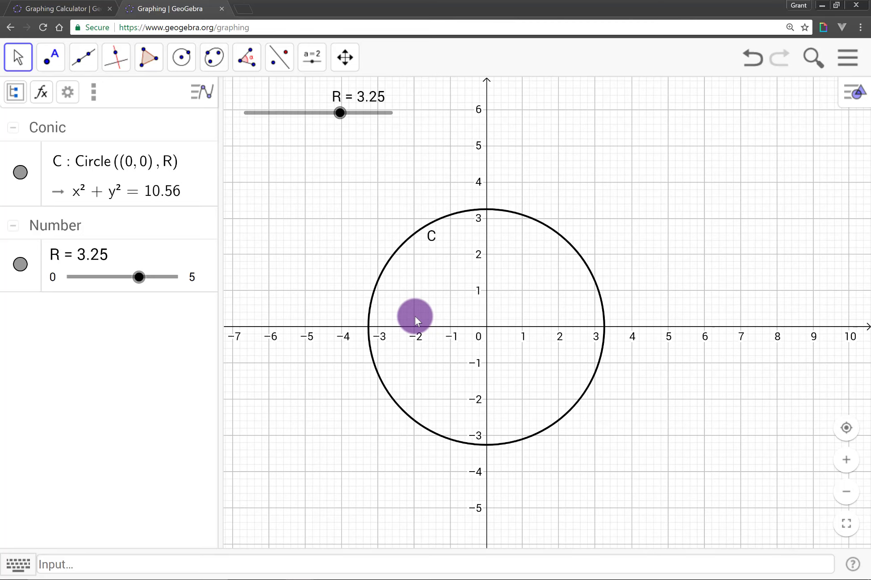
- Define InitRay as the ray starting at (0,0) and passing through (1, 0)
{"action": "left_click", "coordinate": [277, 564]}
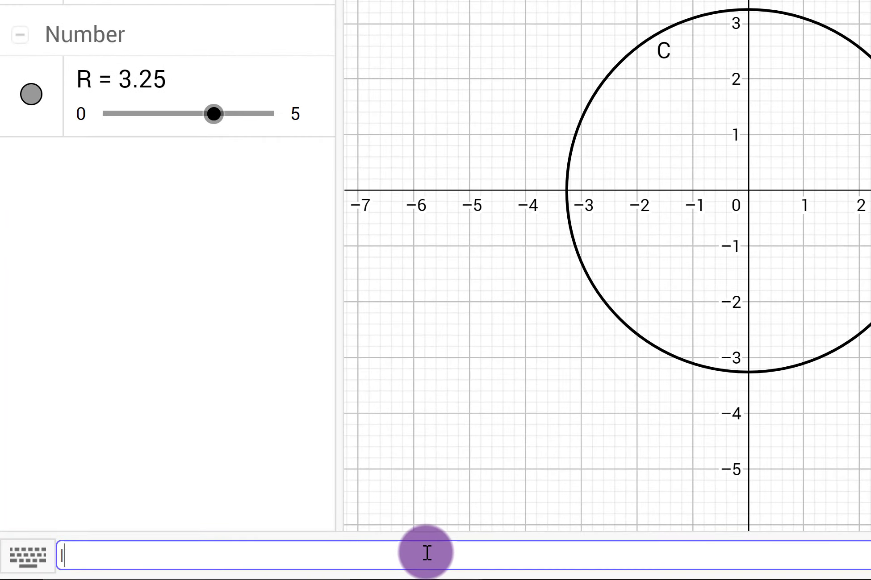
{"action": "type", "text": "InitRay = V"}
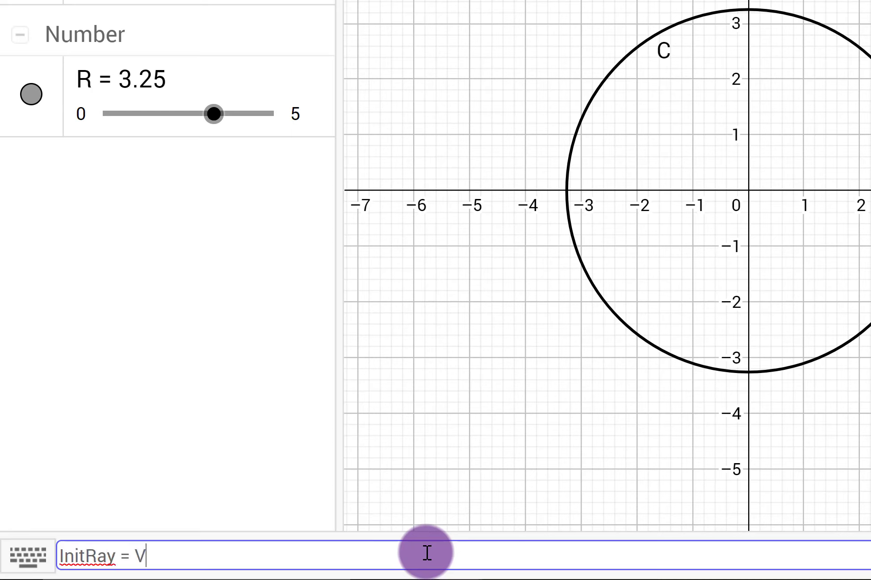
{"action": "key", "text": "BackSpace"}
{"action": "type", "text": "Ray"}
{"action": "type", "text": "( ("}
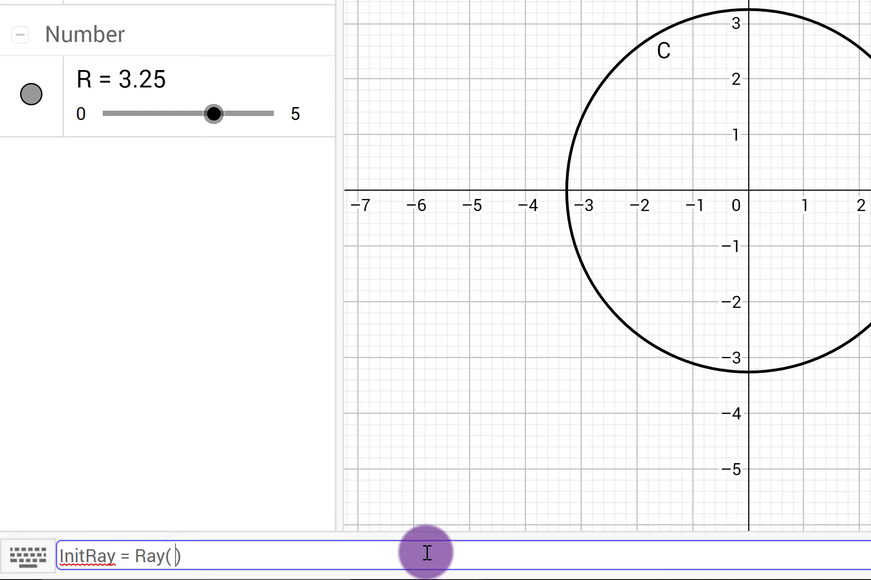
{"action": "type", "text": "0,0), ("}
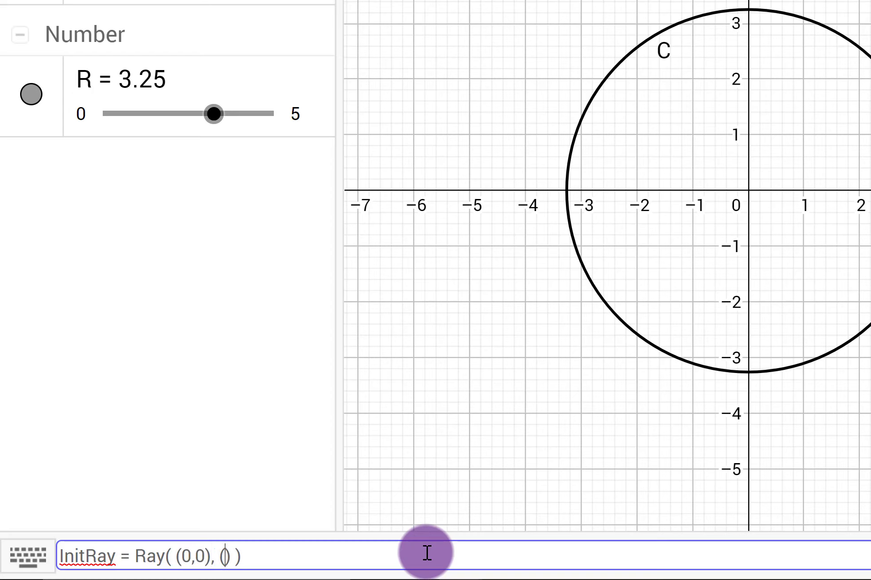
{"action": "type", "text": "1, 0"}
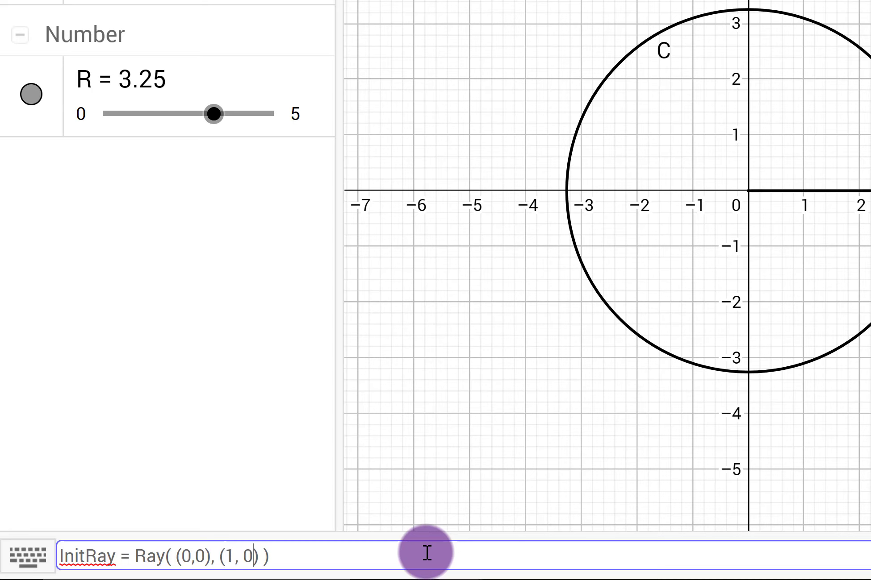
{"action": "key", "text": "Return"}
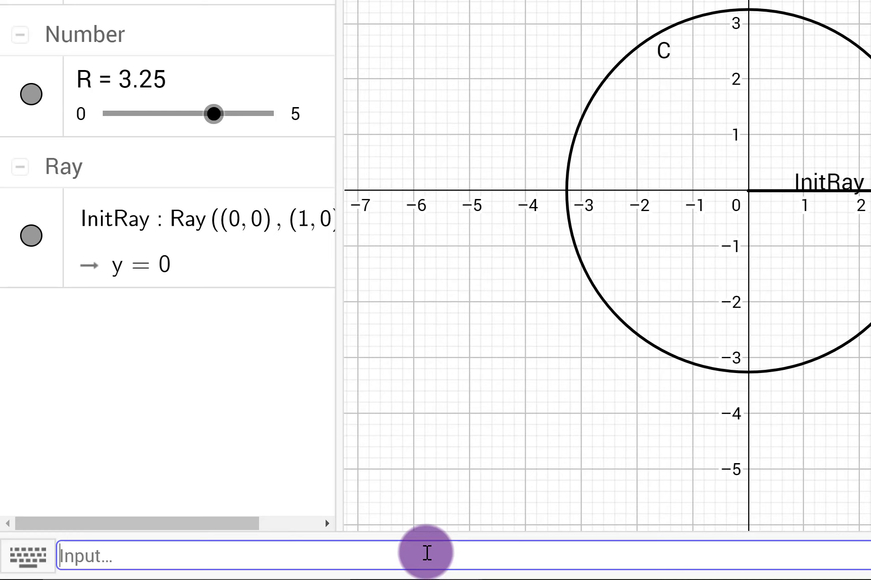
- Define P as a point on circle C and move it to about (2.18, 2.41)
{"action": "type", "text": "P"}
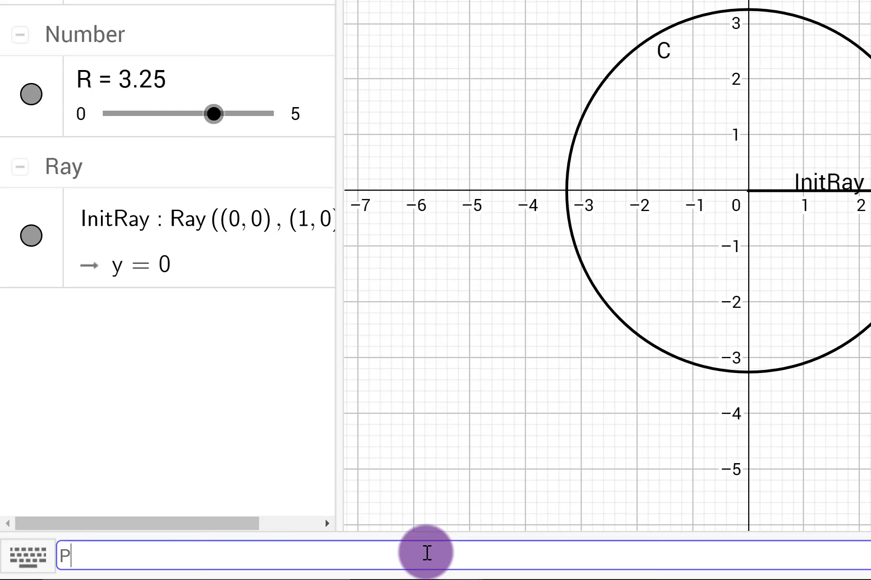
{"action": "type", "text": " = Point(C"}
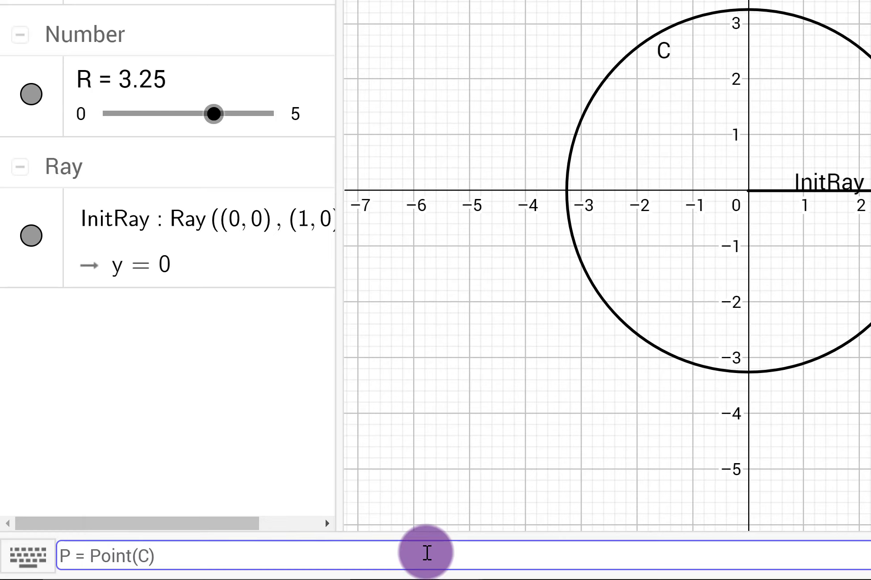
{"action": "key", "text": "Return"}
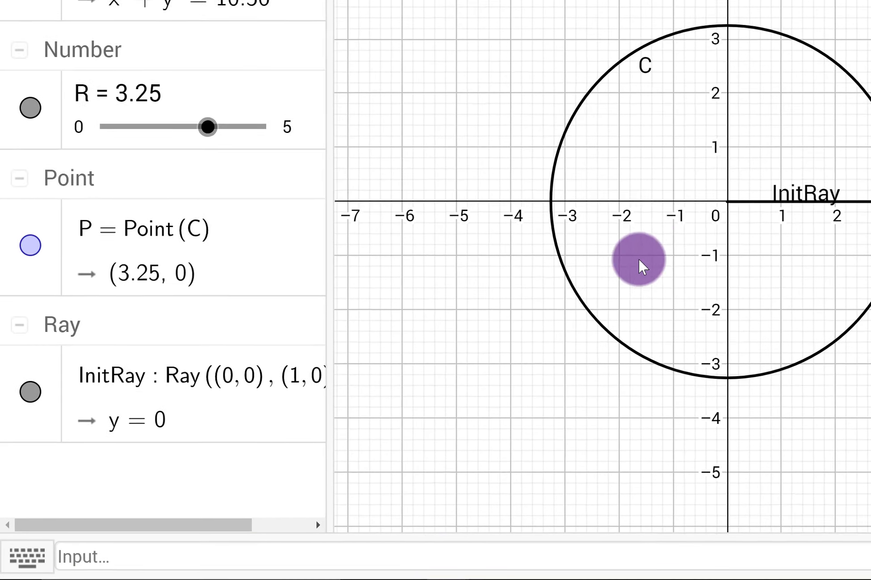
{"action": "left_click_drag", "start_coordinate": [587, 303], "coordinate": [566, 240]}
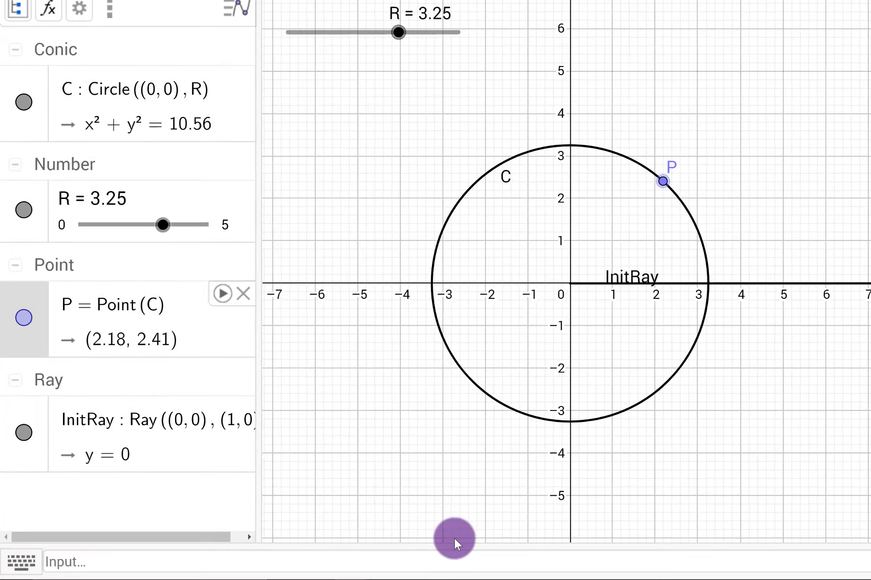
- Define TermRay as the ray from (0,0) through P, and move P along the circle to about (1.4, 2.93)
{"action": "left_click", "coordinate": [456, 556]}
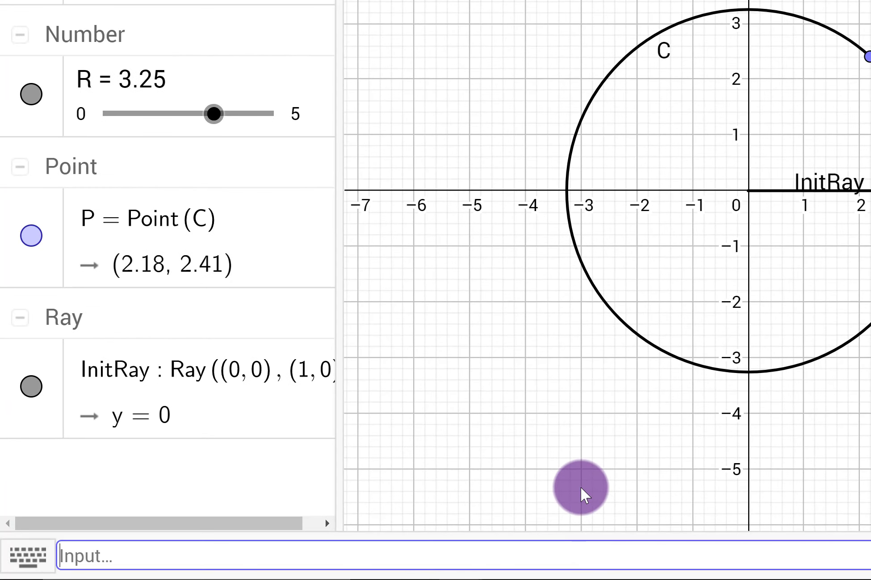
{"action": "type", "text": "TermRay ="}
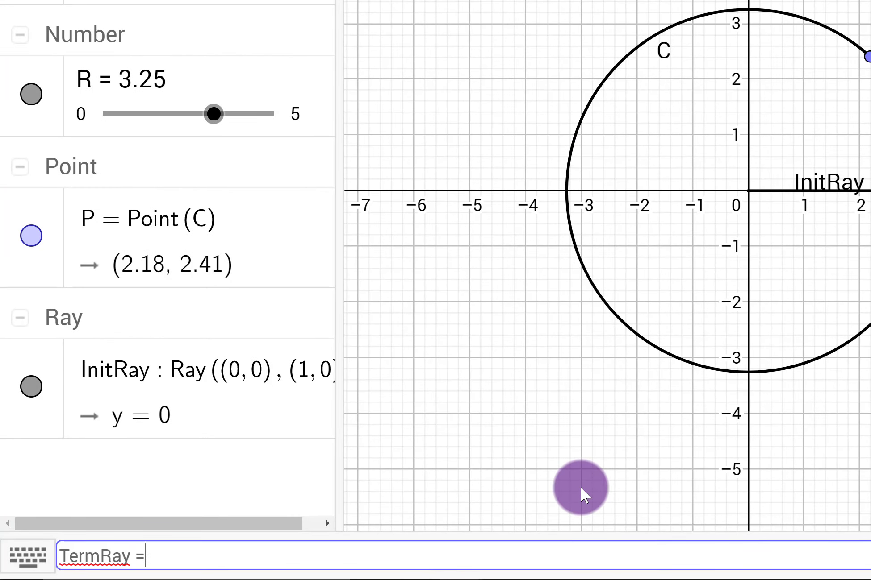
{"action": "type", "text": " Ray"}
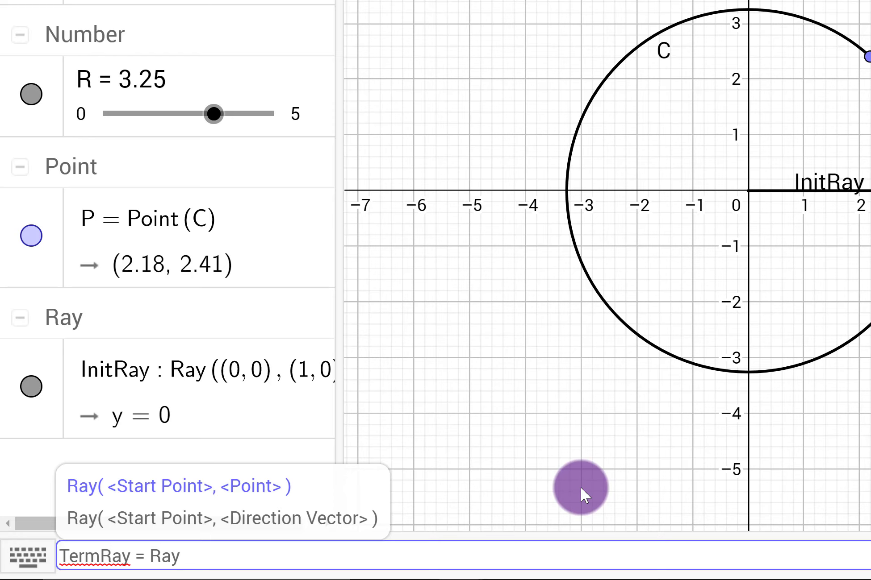
{"action": "type", "text": "( (0,"}
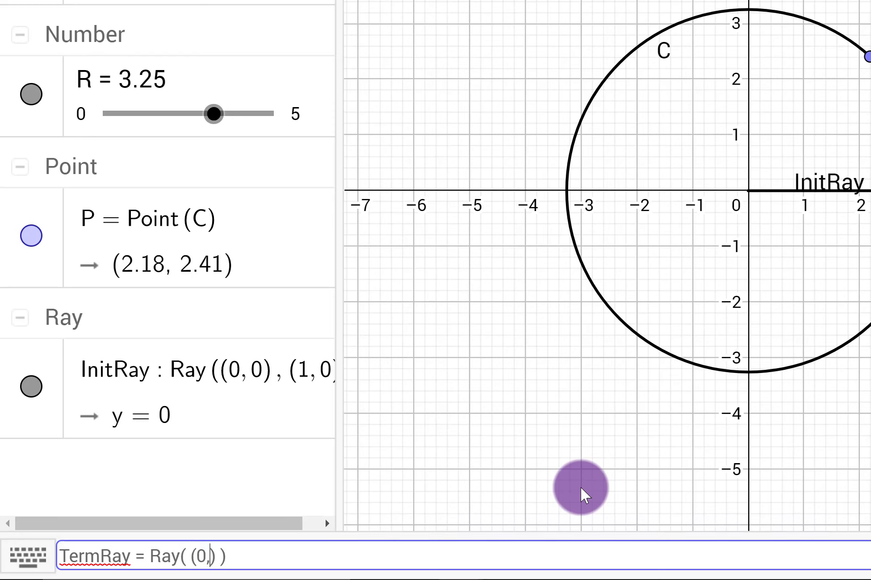
{"action": "type", "text": "0), P"}
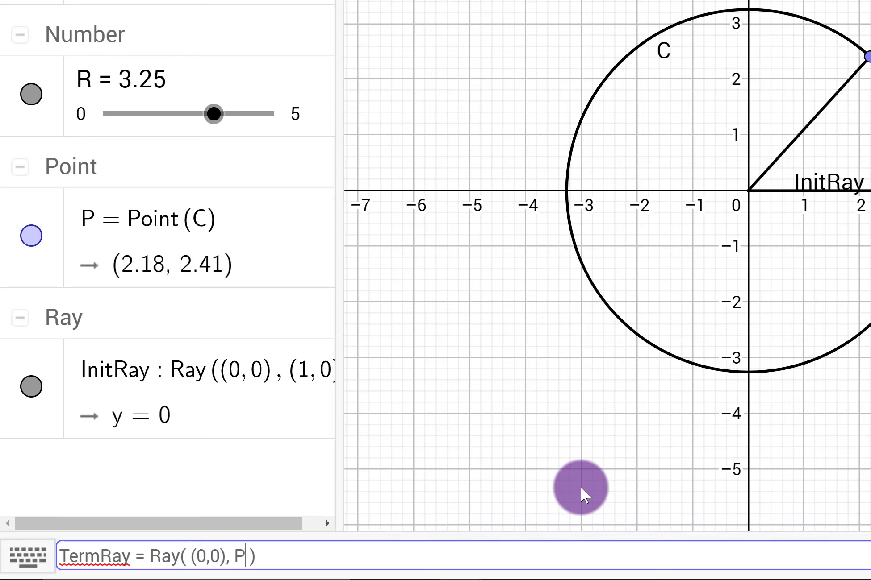
{"action": "key", "text": "Return"}
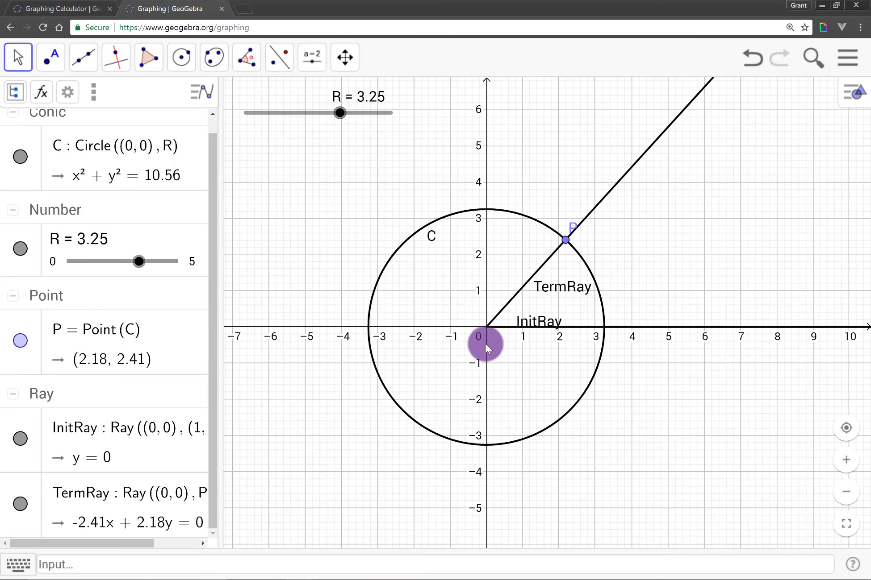
{"action": "left_click_drag", "start_coordinate": [564, 237], "coordinate": [537, 221]}
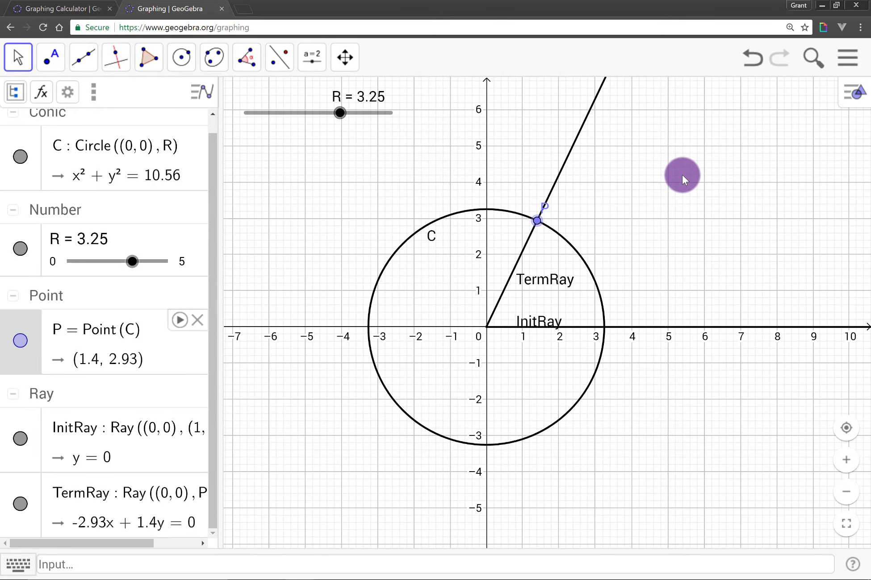
- Hide the coordinate axes and the grid in the graphics view
{"action": "left_click_drag", "start_coordinate": [632, 196], "coordinate": [663, 207]}
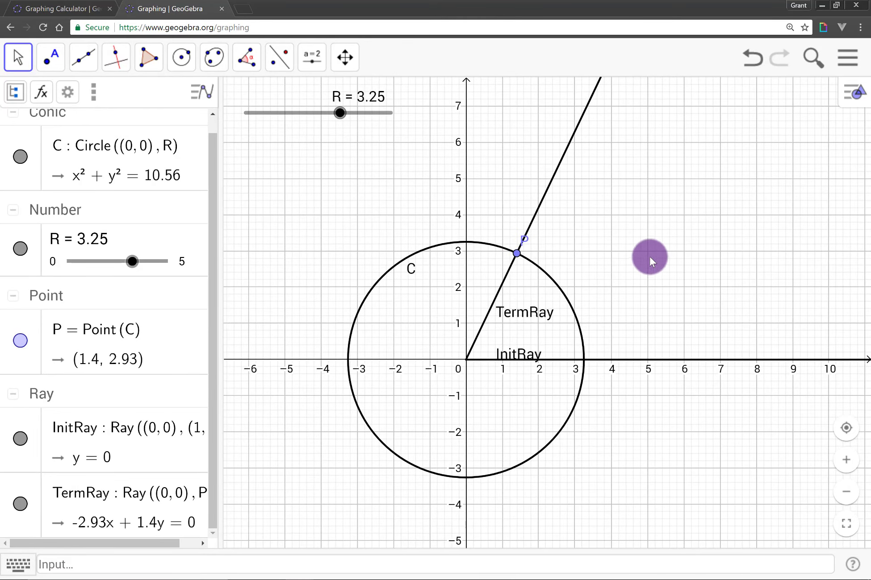
{"action": "left_click", "coordinate": [853, 92]}
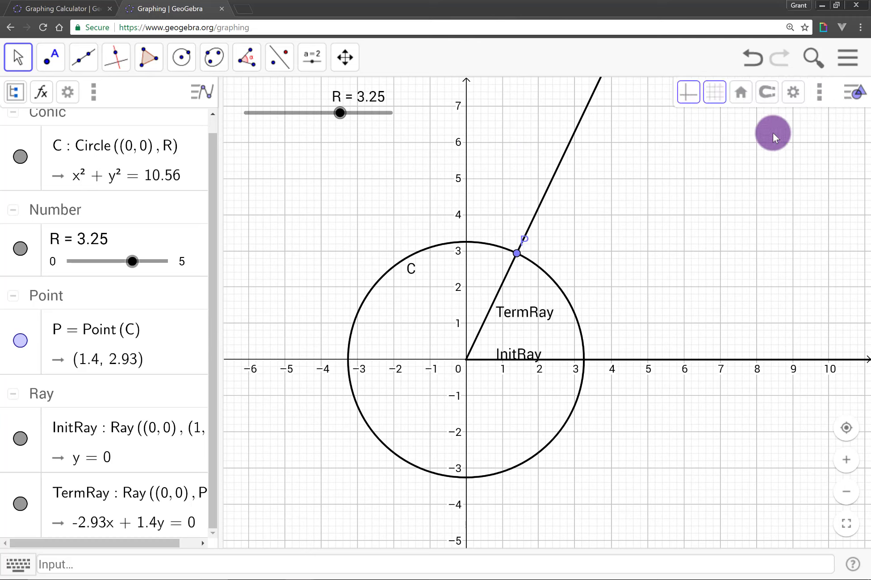
{"action": "left_click", "coordinate": [690, 95]}
{"action": "left_click", "coordinate": [710, 94]}
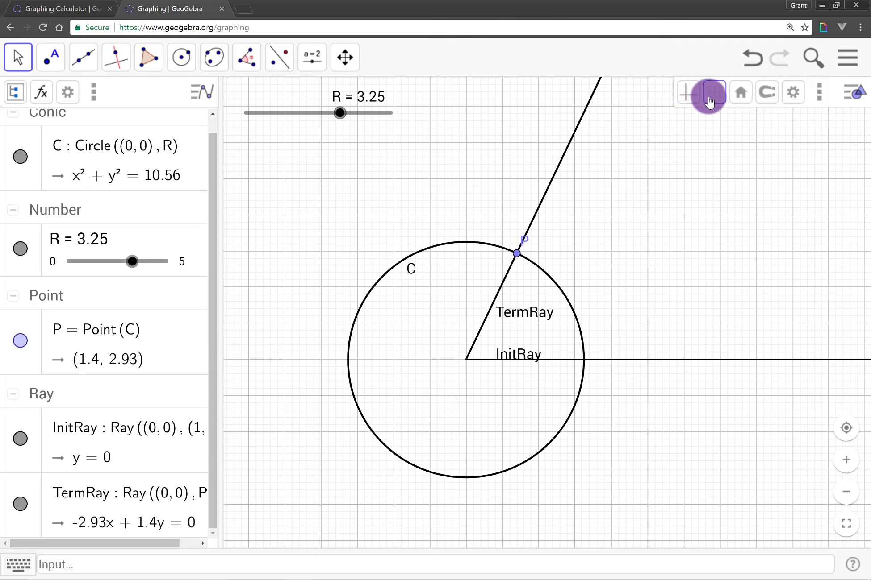
{"action": "left_click", "coordinate": [716, 121]}
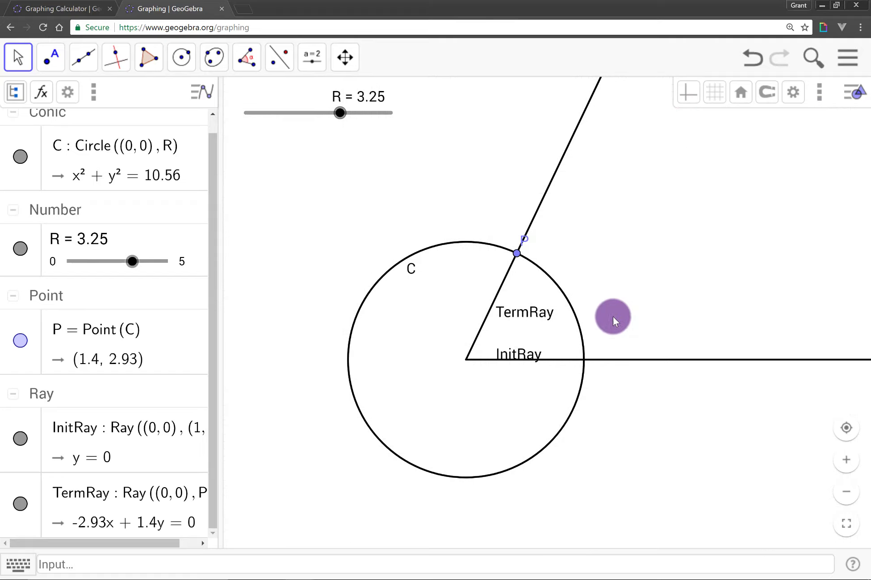
- Hide the labels of both rays, InitRay and TermRay
{"action": "left_click", "coordinate": [566, 364]}
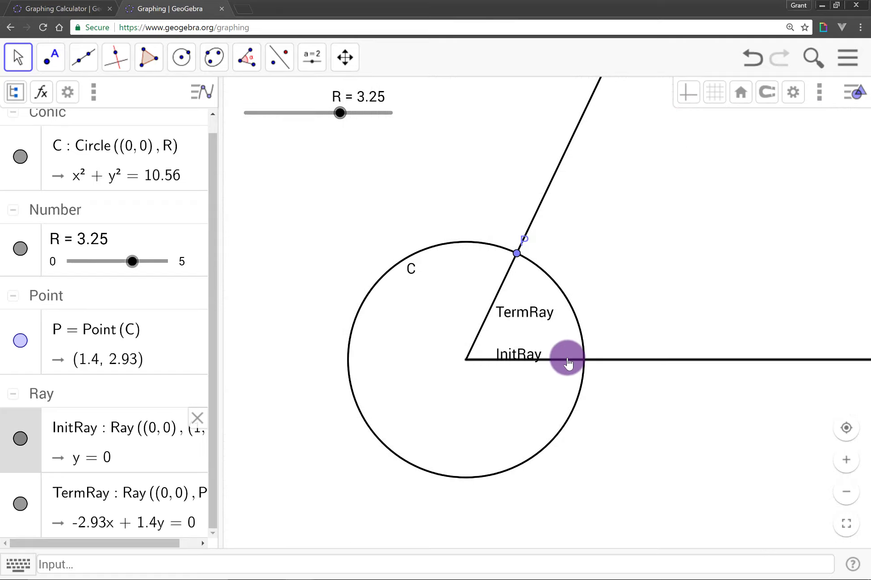
{"action": "left_click", "coordinate": [550, 181]}
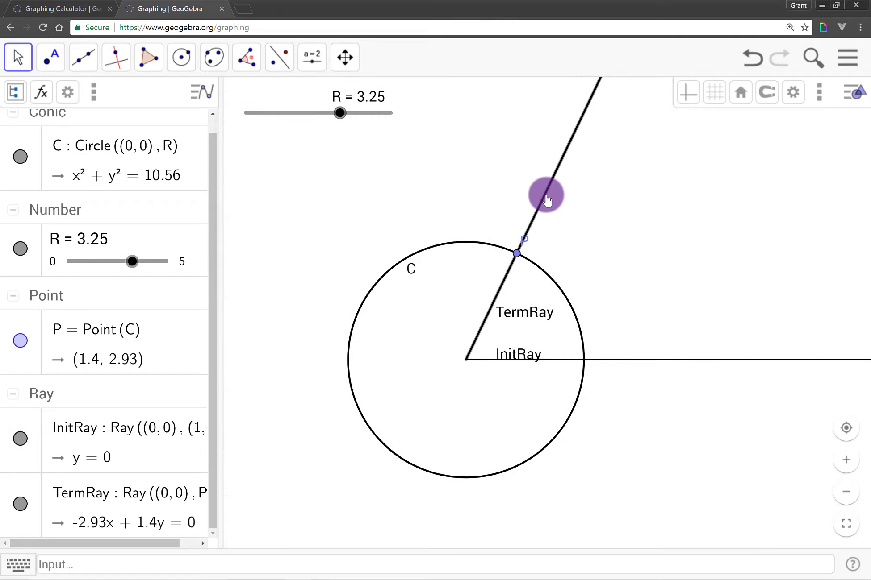
{"action": "left_click", "coordinate": [546, 197]}
{"action": "left_click", "coordinate": [648, 358], "text": "ctrl"}
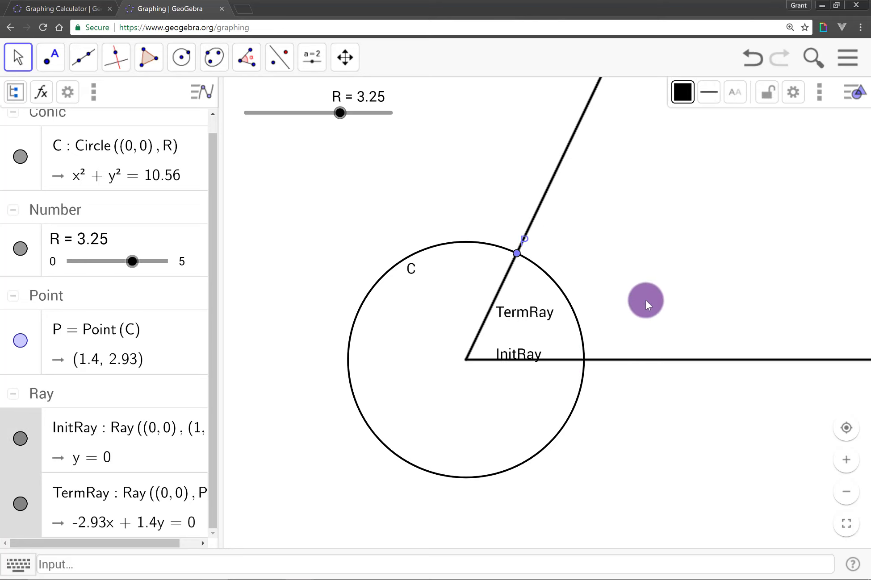
{"action": "left_click", "coordinate": [735, 96]}
{"action": "left_click", "coordinate": [739, 116]}
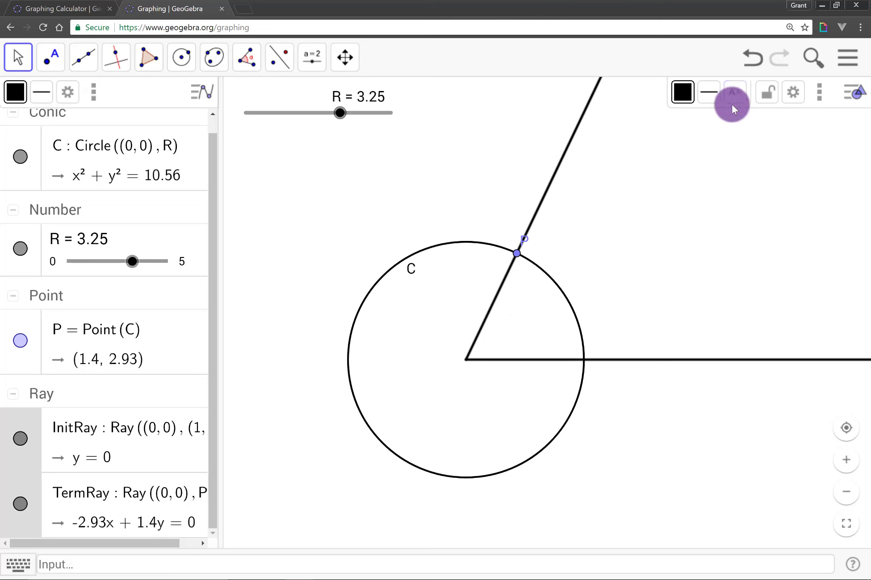
- Set the line thickness of InitRay and TermRay to 7 and colour both rays dark green
{"action": "left_click", "coordinate": [709, 92]}
{"action": "left_click_drag", "start_coordinate": [752, 142], "coordinate": [756, 143]}
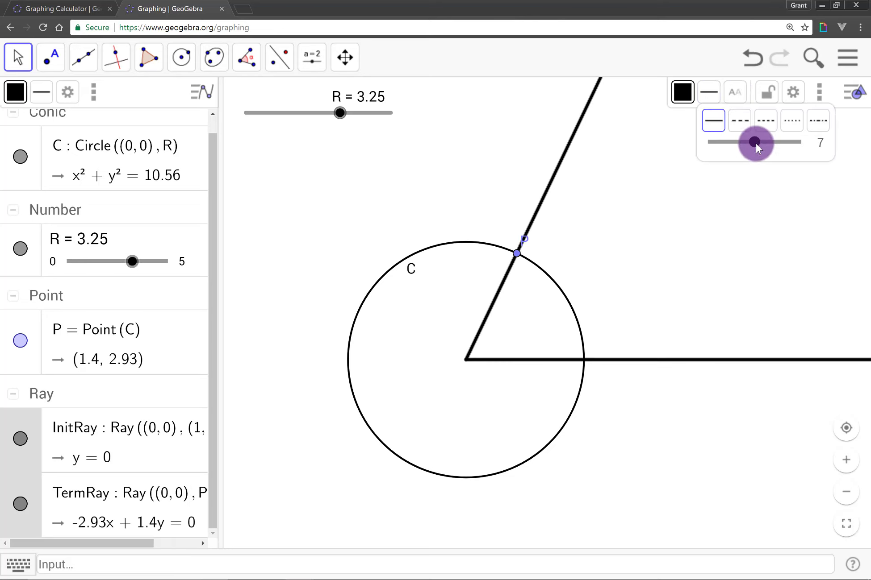
{"action": "left_click", "coordinate": [683, 93]}
{"action": "left_click", "coordinate": [685, 127]}
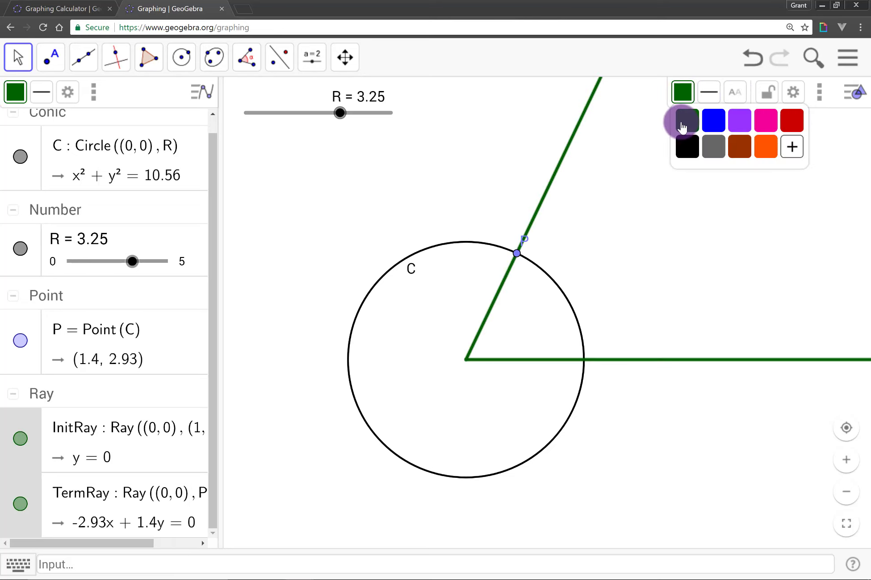
{"action": "left_click", "coordinate": [603, 252]}
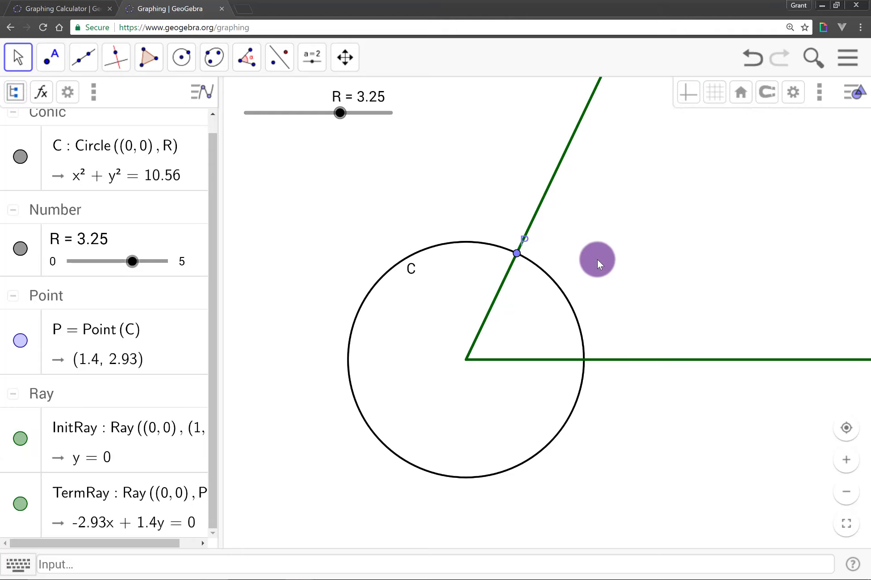
- Hide the label of point P and colour the point purple
{"action": "left_click", "coordinate": [517, 254]}
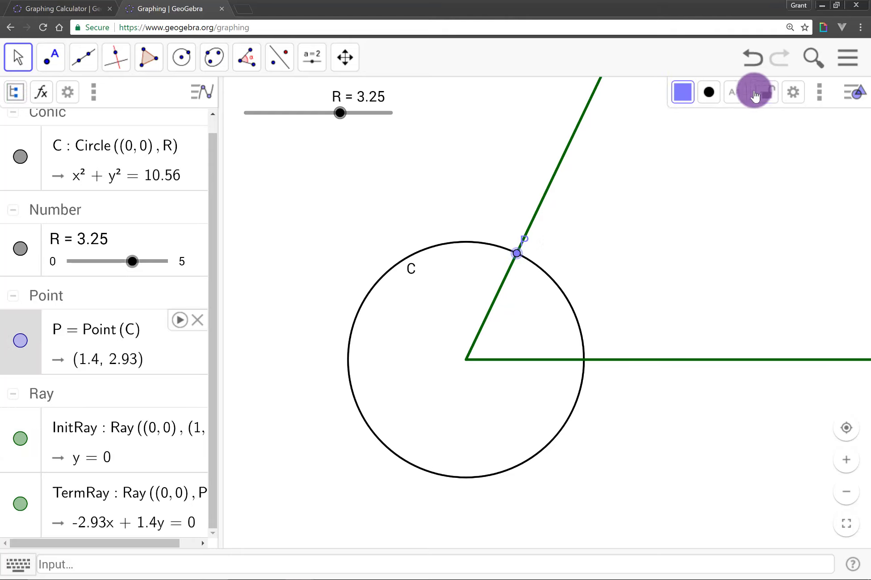
{"action": "left_click", "coordinate": [734, 93]}
{"action": "left_click", "coordinate": [736, 118]}
{"action": "left_click", "coordinate": [682, 92]}
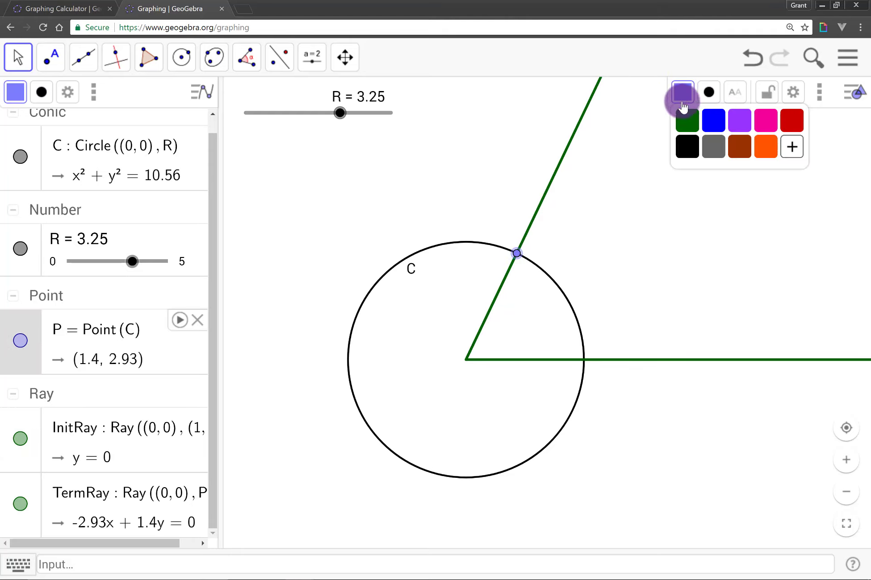
{"action": "left_click", "coordinate": [738, 121]}
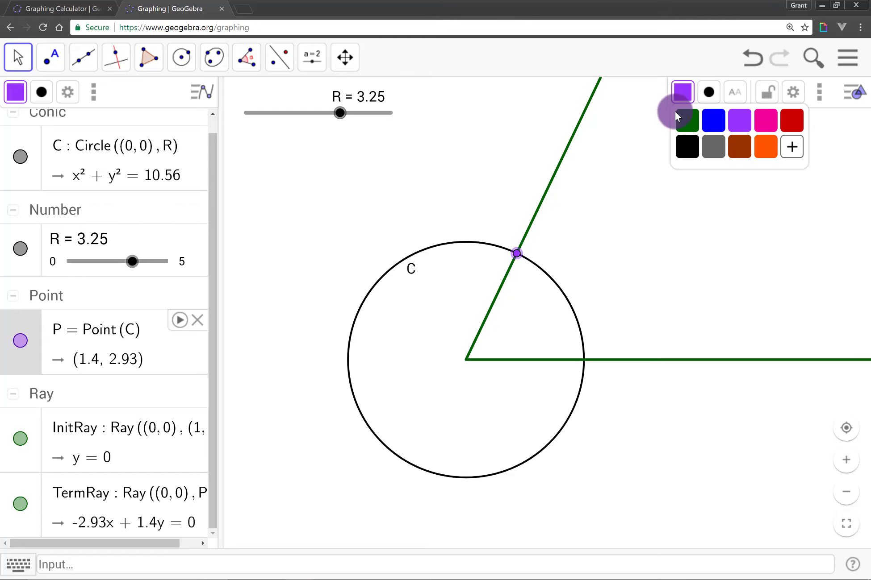
{"action": "left_click", "coordinate": [627, 281]}
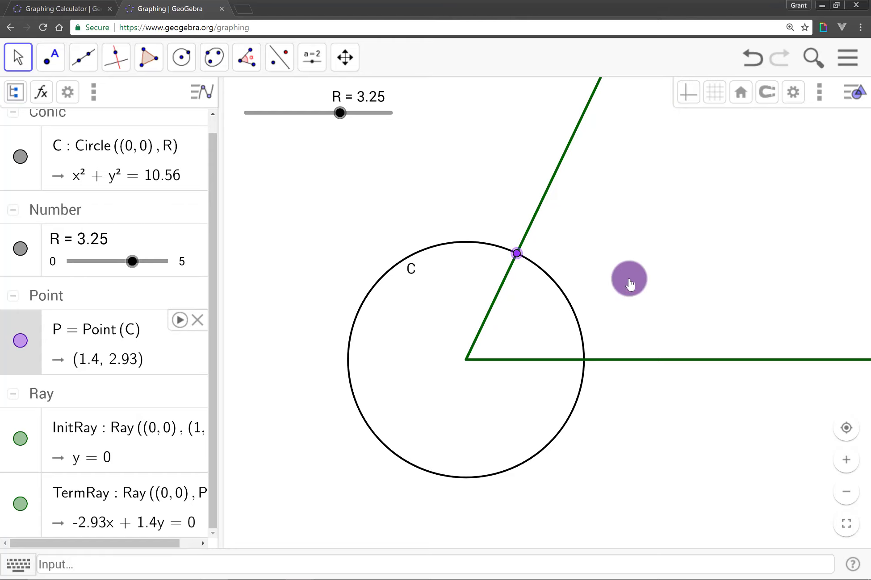
- Hide the name label of circle C
{"action": "left_click", "coordinate": [436, 249]}
{"action": "left_click", "coordinate": [735, 93]}
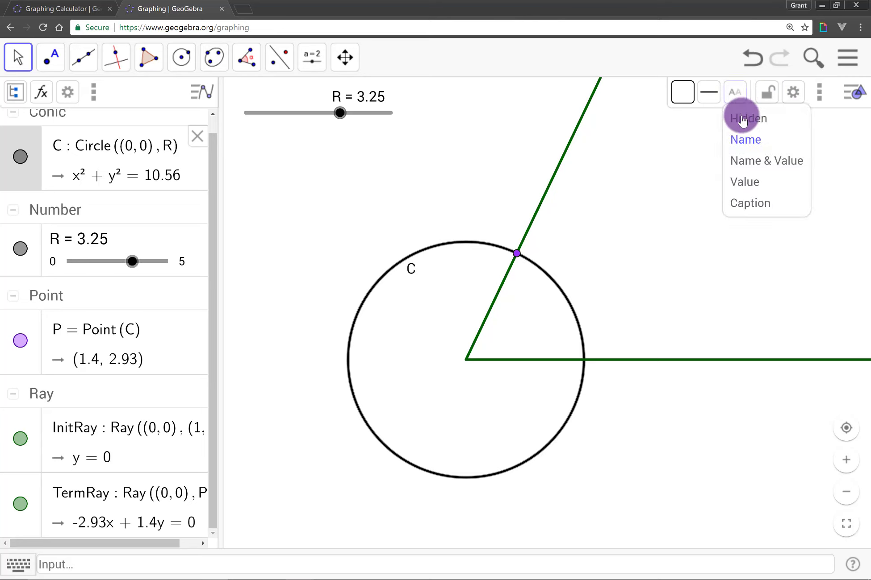
{"action": "left_click", "coordinate": [742, 119]}
{"action": "left_click", "coordinate": [637, 219]}
- Move P along the circle to about (1.35, 2.96) and reduce the radius R to 3.05
{"action": "mouse_move", "coordinate": [518, 254]}
{"action": "left_mouse_down"}
{"action": "mouse_move", "coordinate": [602, 367]}
{"action": "mouse_move", "coordinate": [356, 284]}
{"action": "mouse_move", "coordinate": [597, 418]}
{"action": "mouse_move", "coordinate": [512, 250]}
{"action": "left_mouse_up"}
{"action": "left_click", "coordinate": [341, 113]}
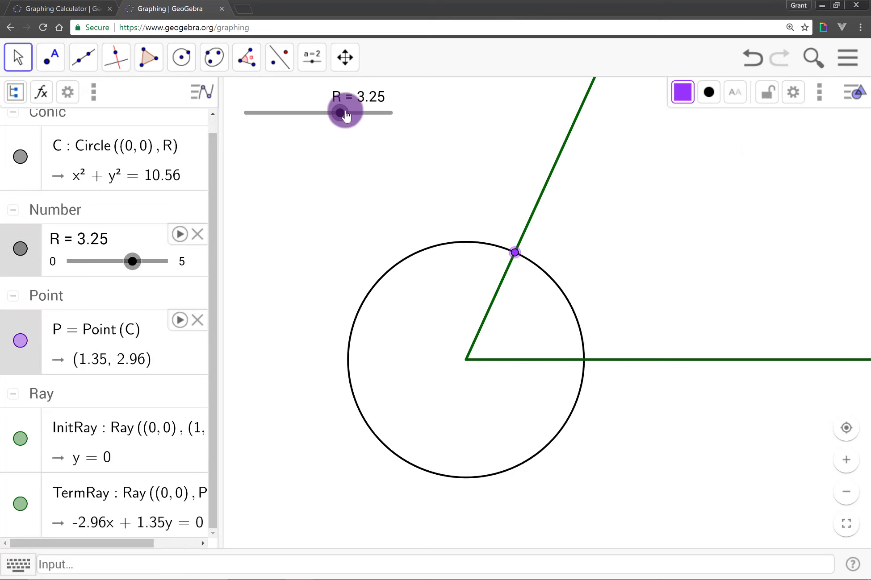
{"action": "mouse_move", "coordinate": [346, 116]}
{"action": "left_mouse_down"}
{"action": "mouse_move", "coordinate": [308, 114]}
{"action": "mouse_move", "coordinate": [336, 114]}
{"action": "left_mouse_up"}
{"action": "left_click_drag", "start_coordinate": [422, 251], "coordinate": [463, 228]}
{"action": "left_click", "coordinate": [508, 247]}
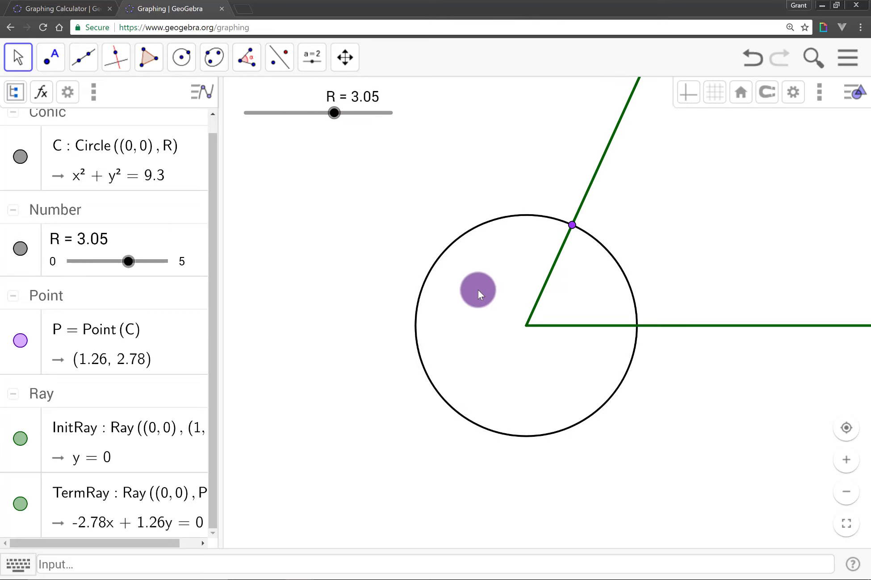
{"action": "left_click", "coordinate": [561, 315]}
{"action": "left_click", "coordinate": [603, 325]}
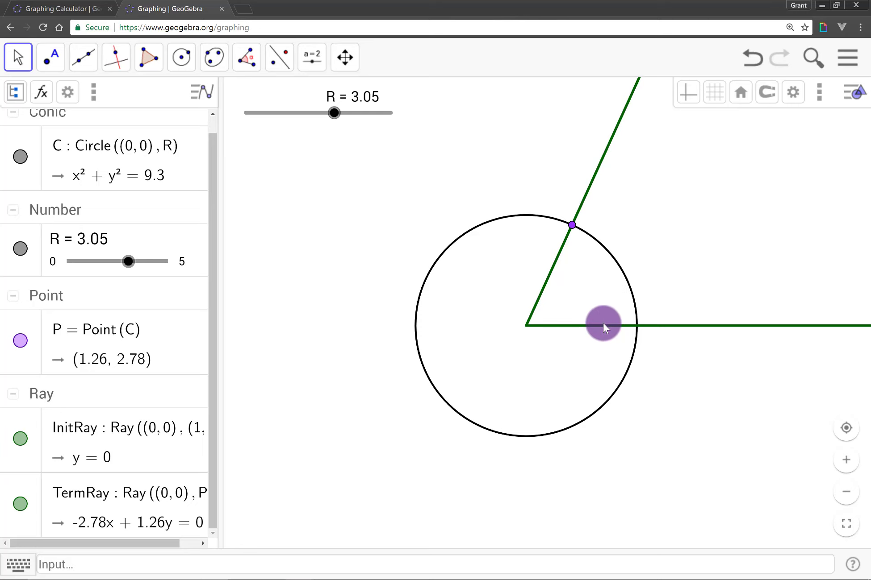
{"action": "left_click", "coordinate": [596, 305]}
{"action": "left_click", "coordinate": [553, 268]}
{"action": "left_click", "coordinate": [582, 295]}
{"action": "left_click", "coordinate": [587, 335]}
{"action": "left_click", "coordinate": [586, 311]}
{"action": "left_click", "coordinate": [552, 266]}
{"action": "left_click", "coordinate": [591, 297]}
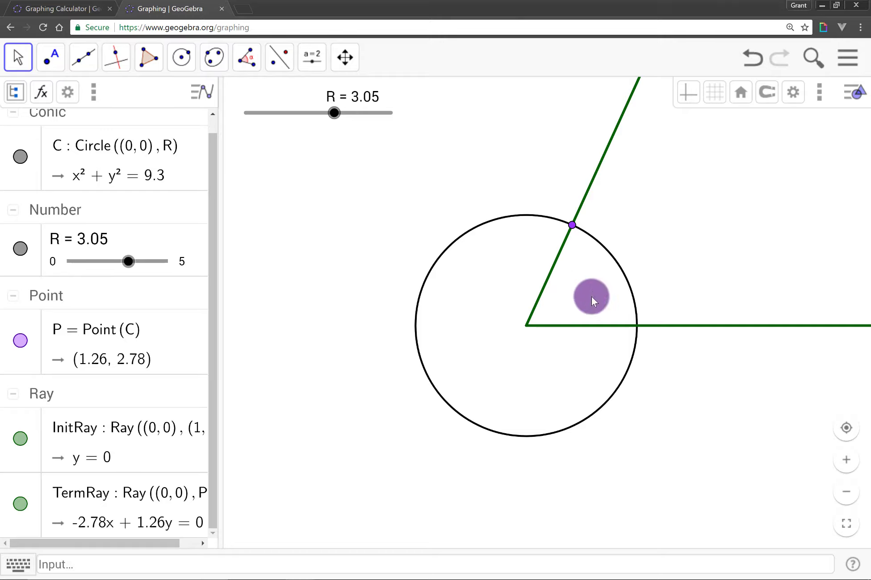
{"action": "left_click", "coordinate": [567, 264]}
{"action": "left_click", "coordinate": [589, 299]}
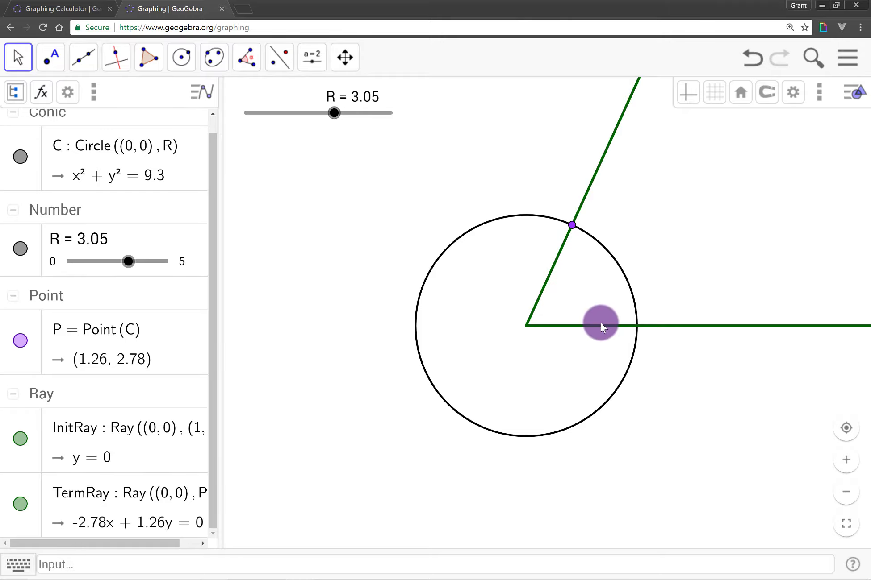
{"action": "left_click", "coordinate": [558, 255]}
{"action": "left_click", "coordinate": [527, 506]}
- Define A as the angle from (R, 0) to P with its vertex at (0,0), using the Angle command
{"action": "left_click", "coordinate": [541, 564]}
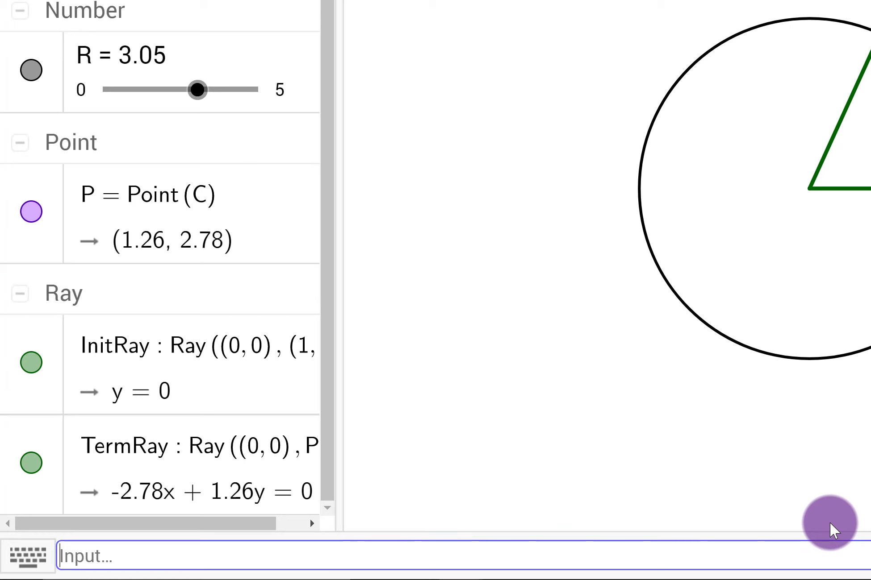
{"action": "type", "text": "A = Ang"}
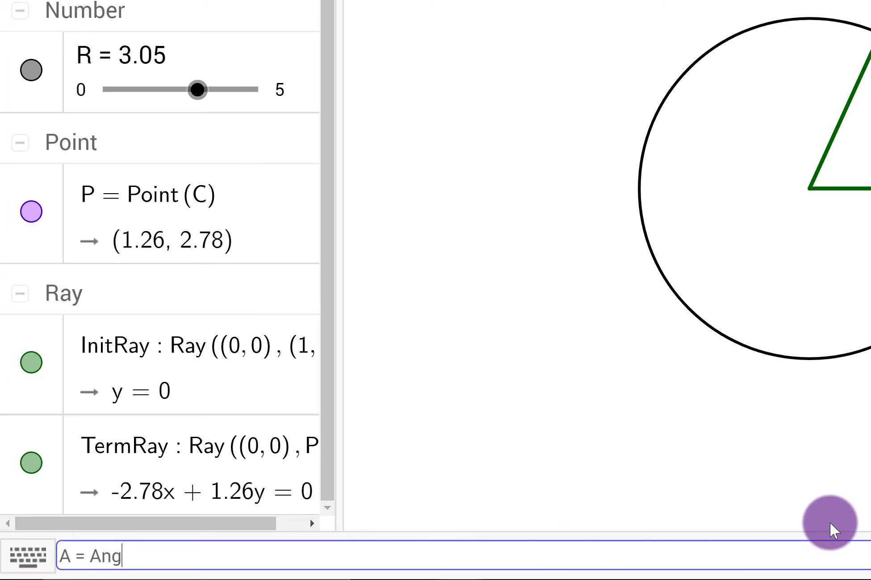
{"action": "type", "text": "le( (R, 0)"}
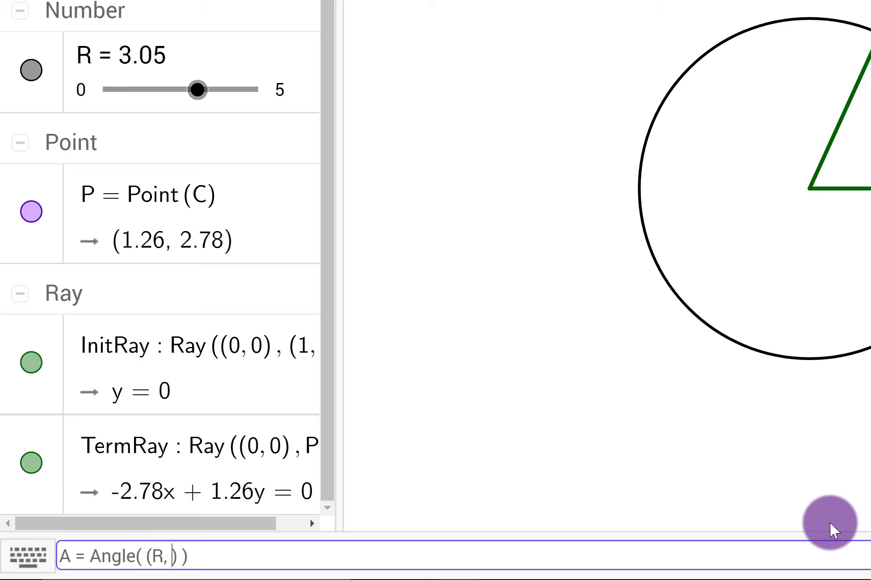
{"action": "type", "text": ", "}
{"action": "type", "text": "(0,0"}
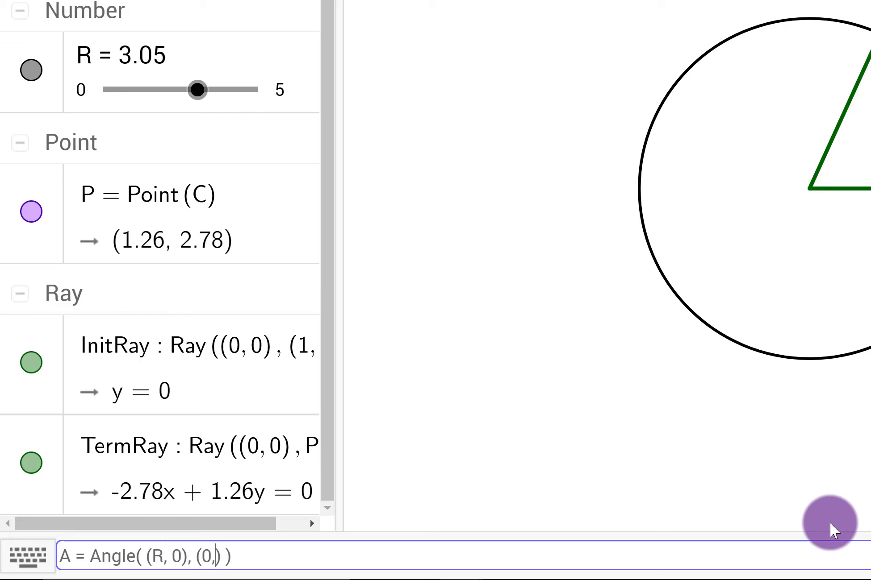
{"action": "type", "text": "), P"}
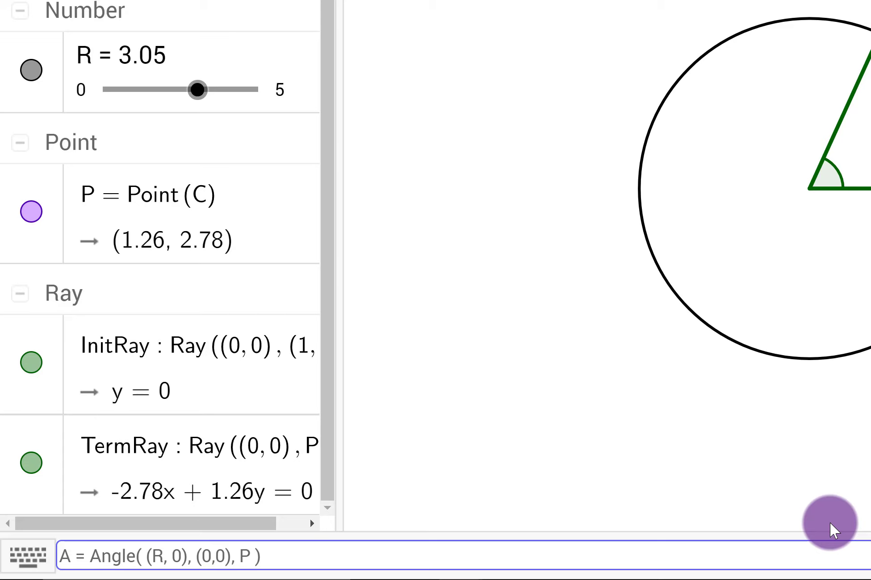
{"action": "key", "text": "Return"}
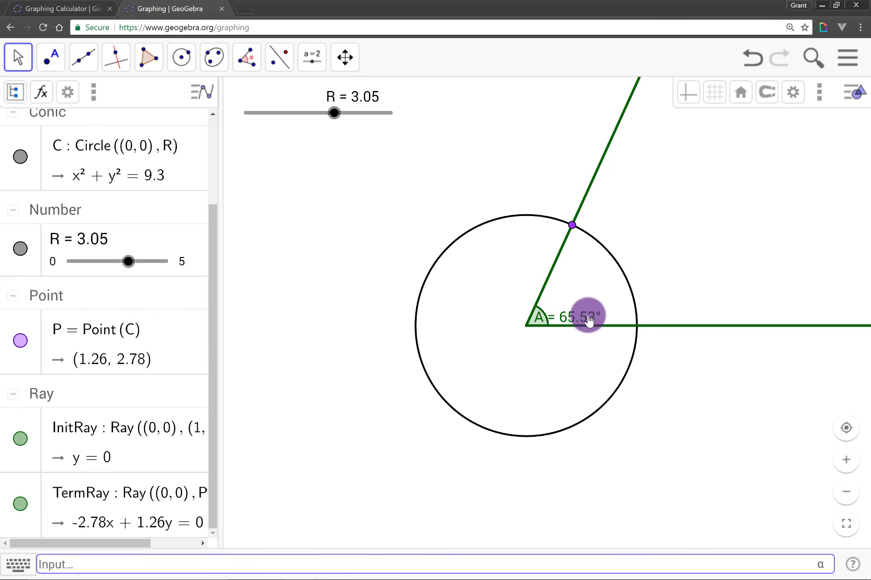
- Hide the label of angle A and colour the angle blue
{"action": "mouse_move", "coordinate": [564, 317]}
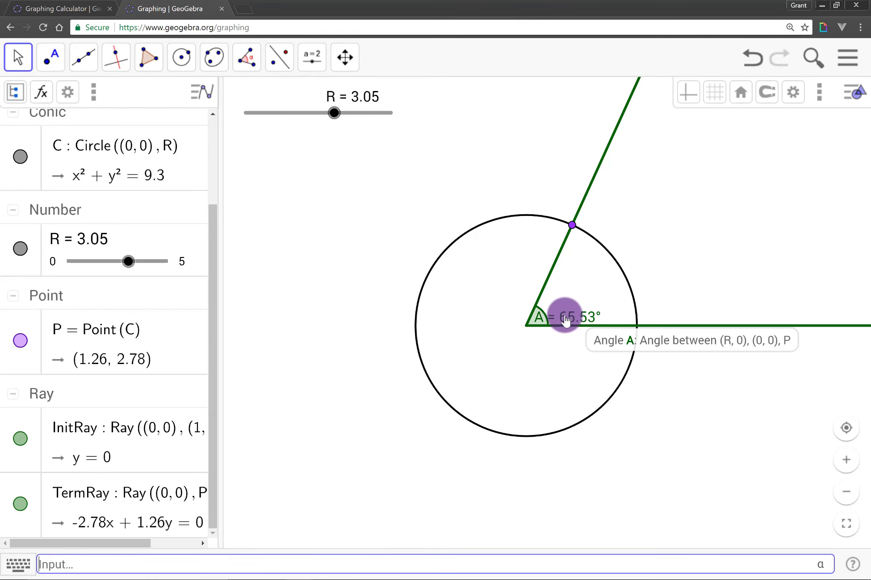
{"action": "left_click", "coordinate": [542, 314]}
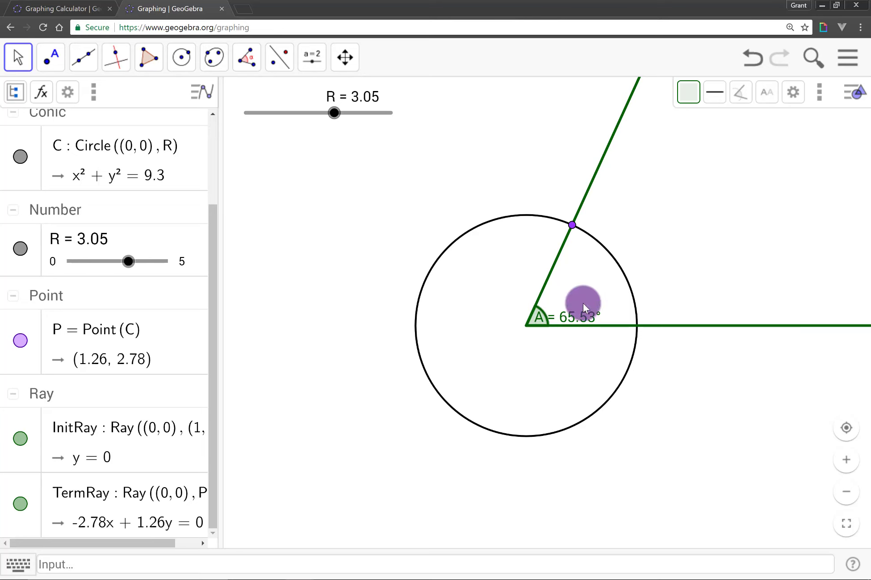
{"action": "mouse_move", "coordinate": [581, 320]}
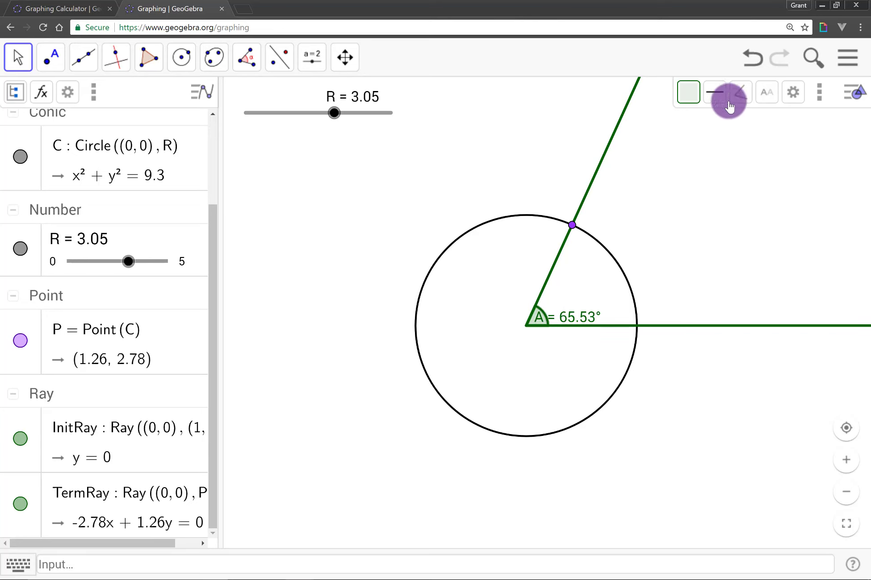
{"action": "left_click", "coordinate": [768, 95]}
{"action": "left_click", "coordinate": [776, 118]}
{"action": "left_click", "coordinate": [686, 93]}
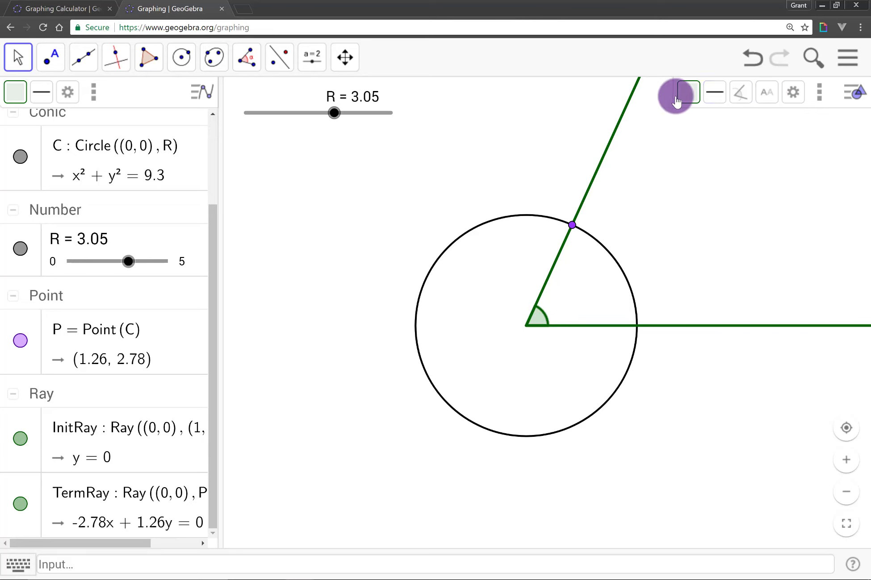
{"action": "left_click", "coordinate": [719, 122]}
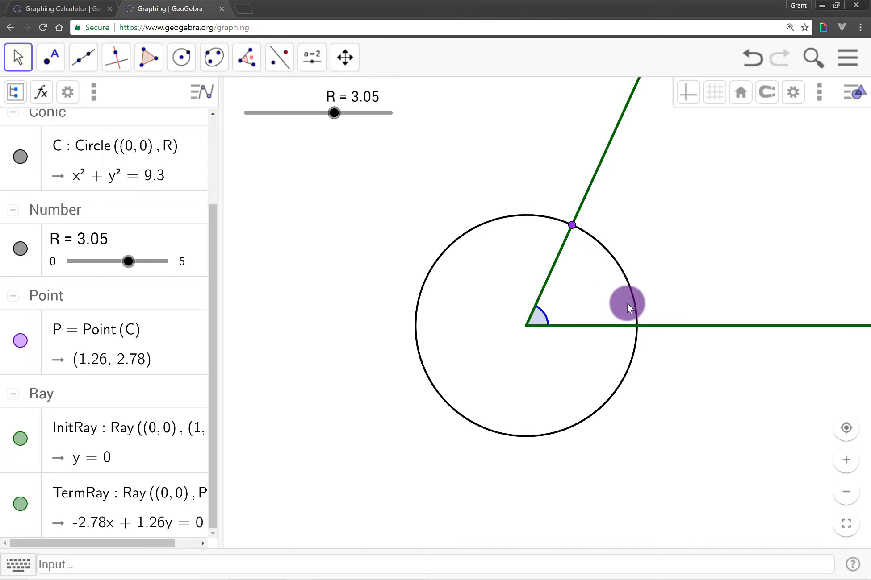
- Define SubArc as the parametric curve Curve(R*cos(u), R*sin(u), u, 0, A)
{"action": "left_click", "coordinate": [381, 558]}
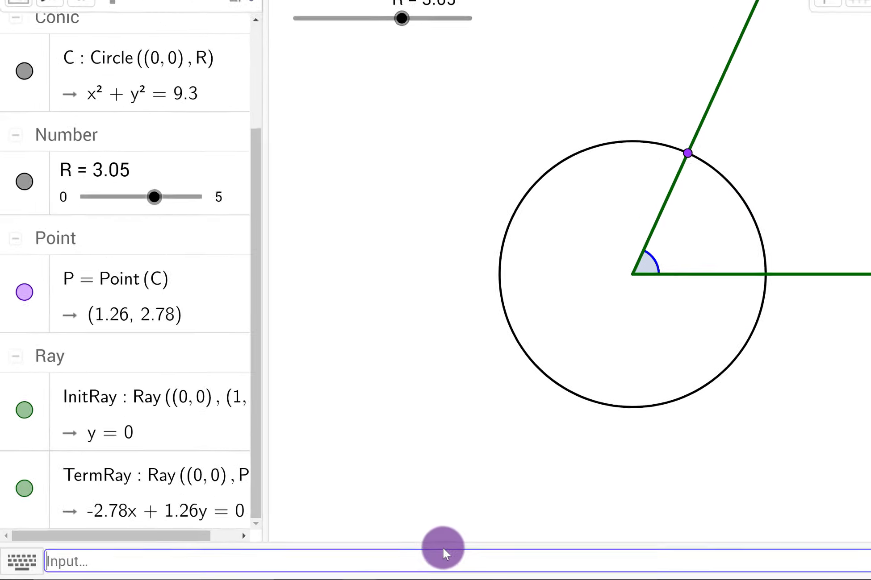
{"action": "type", "text": "SubAr"}
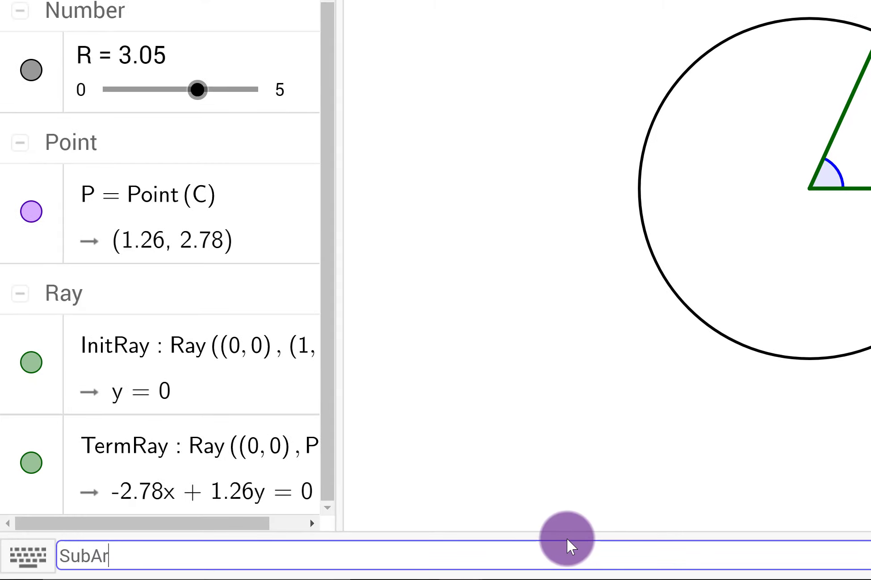
{"action": "type", "text": "c = Curve"}
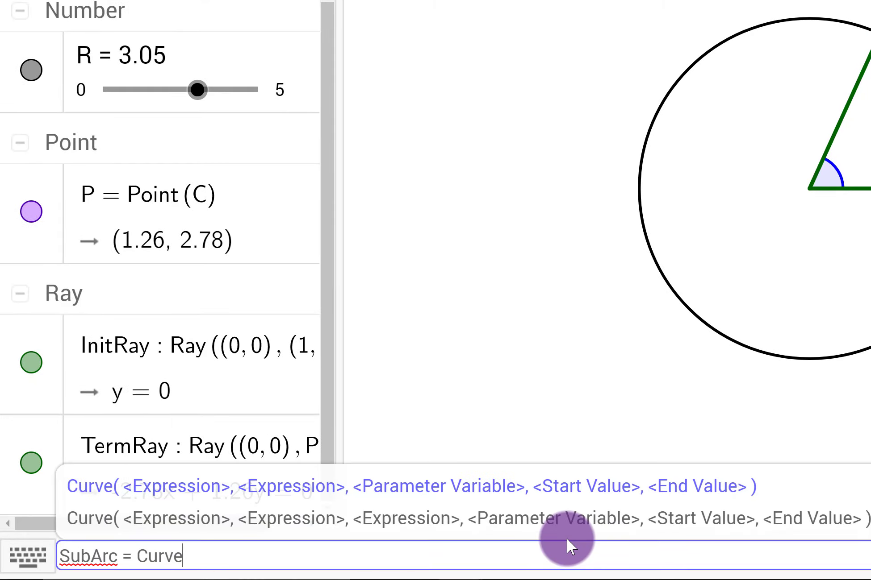
{"action": "type", "text": "( "}
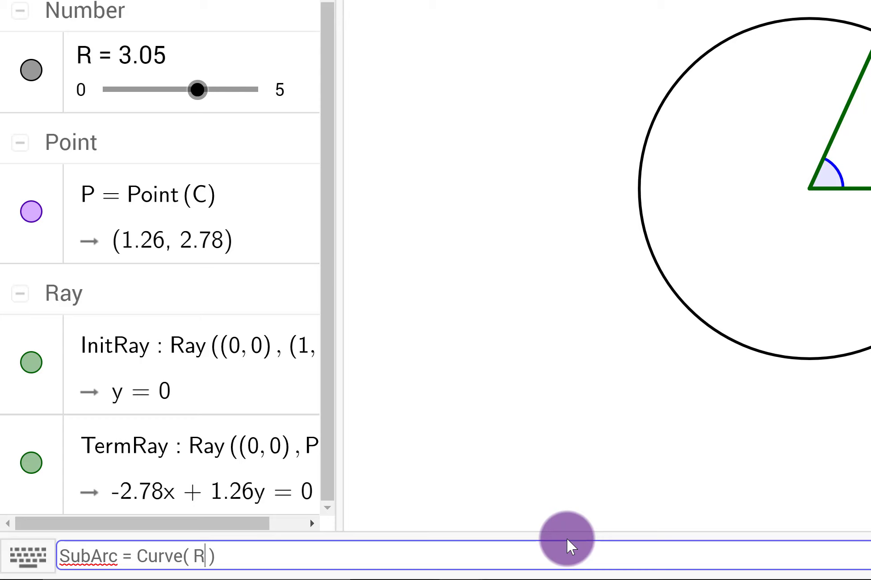
{"action": "type", "text": "R*cos("}
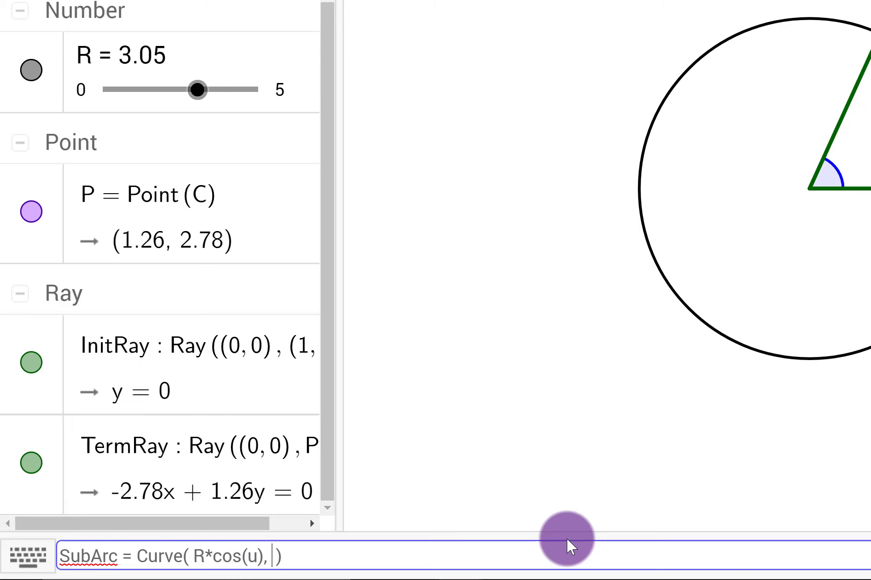
{"action": "type", "text": "u), R*sin(u"}
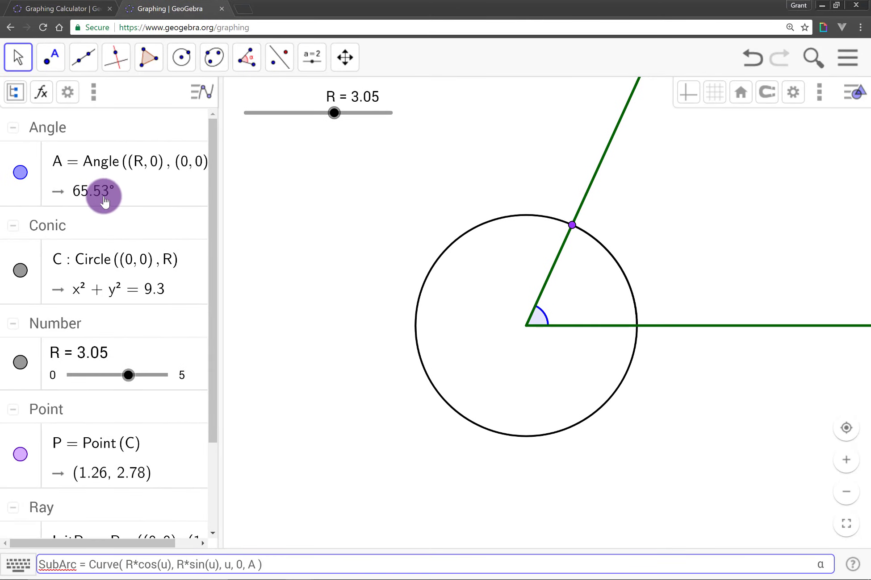
{"action": "double_click", "coordinate": [251, 565]}
{"action": "type", "text": "A"}
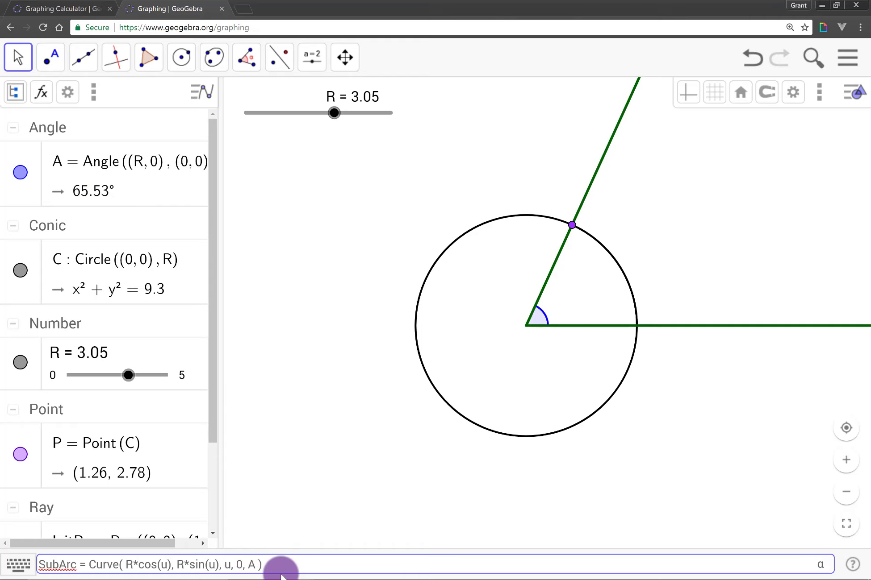
{"action": "key", "text": "Return"}
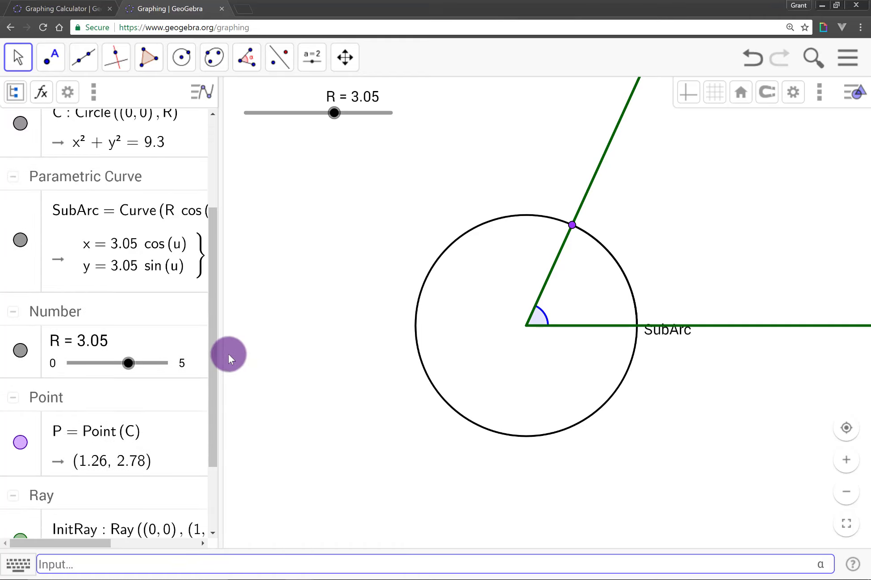
- Hide the name label of the SubArc curve
{"action": "left_click_drag", "start_coordinate": [223, 353], "coordinate": [407, 386]}
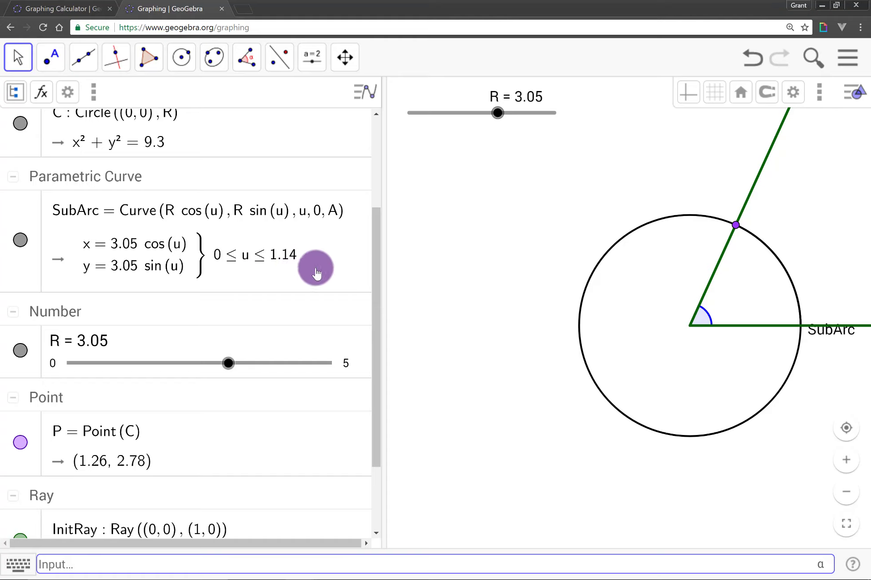
{"action": "left_click_drag", "start_coordinate": [382, 286], "coordinate": [206, 346]}
{"action": "scroll", "coordinate": [207, 352], "scroll_direction": "up", "scroll_amount": 3}
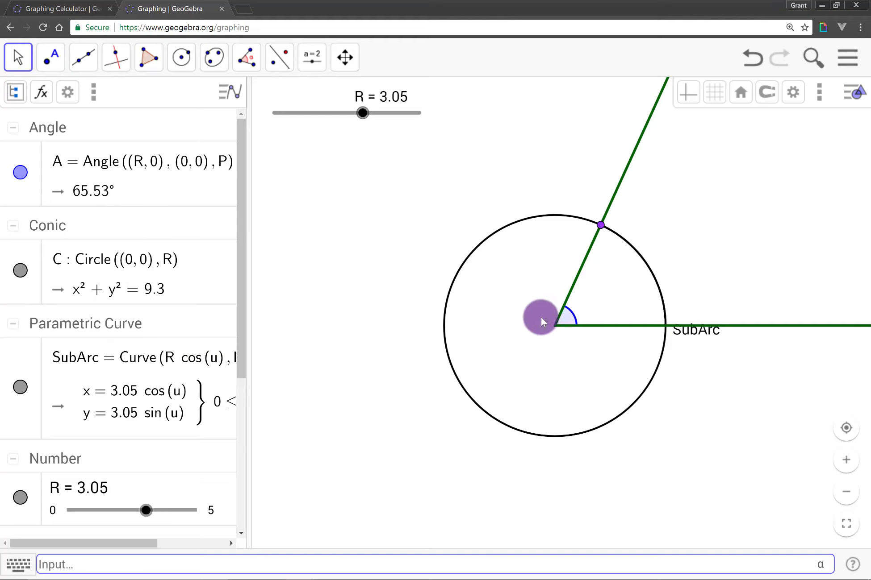
{"action": "left_click", "coordinate": [30, 354]}
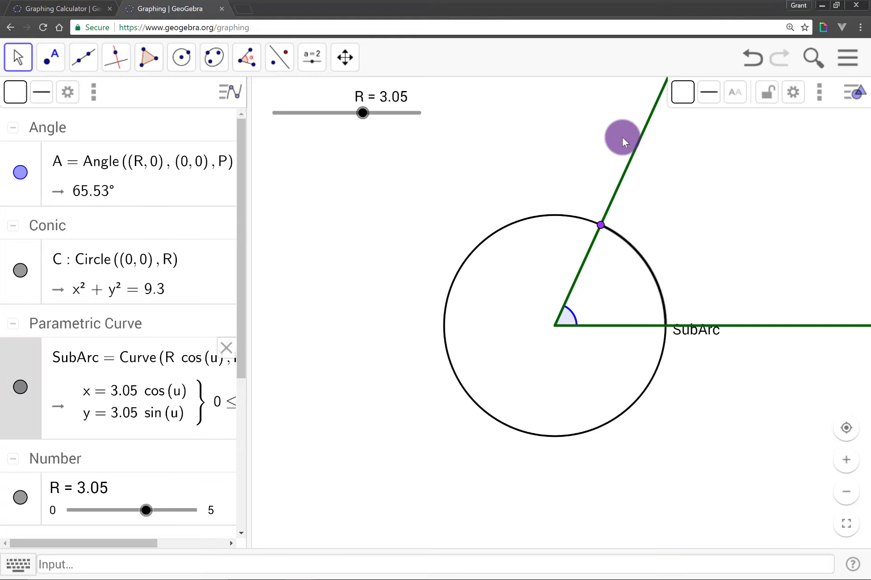
{"action": "left_click", "coordinate": [735, 93]}
{"action": "left_click", "coordinate": [730, 117]}
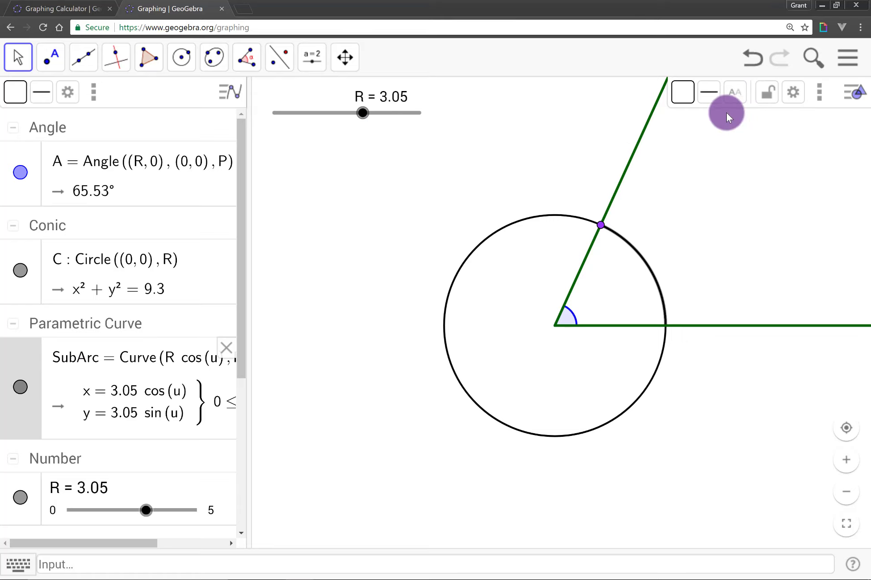
- Set the SubArc curve's line thickness to 12 and colour it red
{"action": "left_click", "coordinate": [709, 94]}
{"action": "left_click_drag", "start_coordinate": [737, 141], "coordinate": [786, 138]}
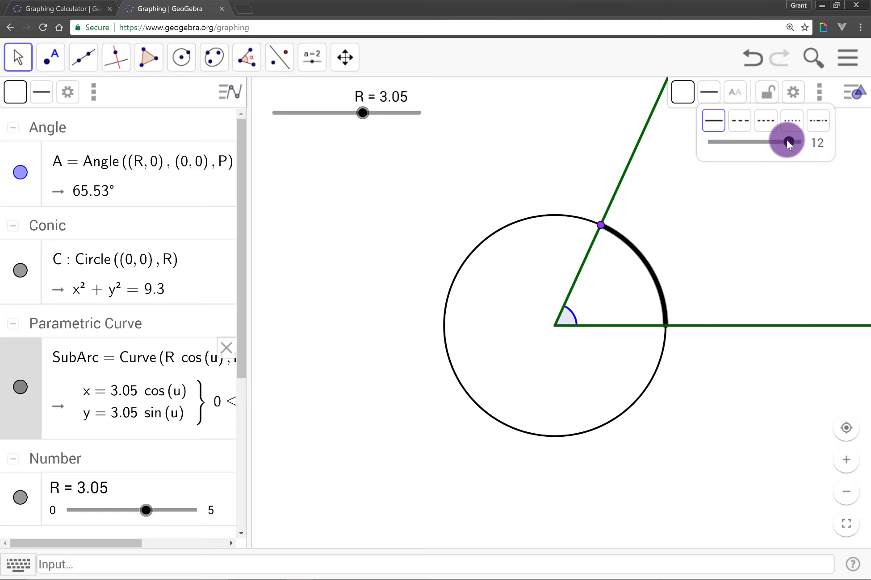
{"action": "left_click", "coordinate": [679, 102]}
{"action": "left_click", "coordinate": [791, 122]}
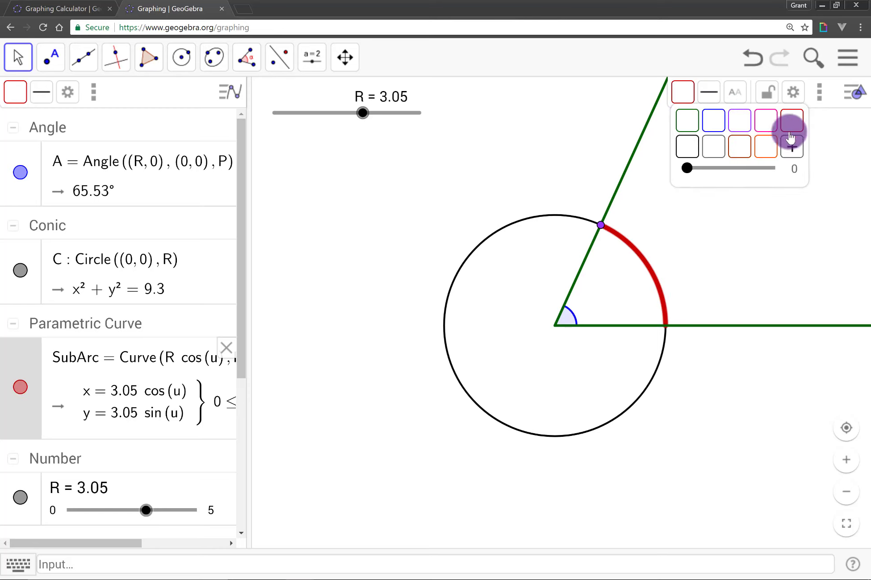
{"action": "left_click", "coordinate": [742, 257]}
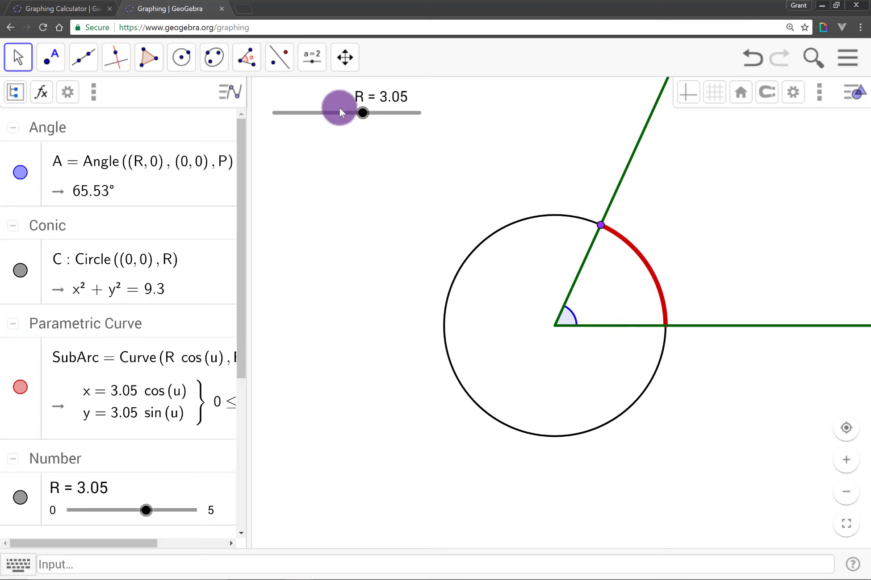
- Try out the arc by moving P around the circle, set the radius R to 2.98, and place P at about (1.23, 2.71)
{"action": "left_click", "coordinate": [582, 221]}
{"action": "left_click_drag", "start_coordinate": [583, 221], "coordinate": [491, 234]}
{"action": "left_click", "coordinate": [354, 110]}
{"action": "left_click_drag", "start_coordinate": [325, 118], "coordinate": [360, 117]}
{"action": "left_click_drag", "start_coordinate": [408, 282], "coordinate": [382, 272]}
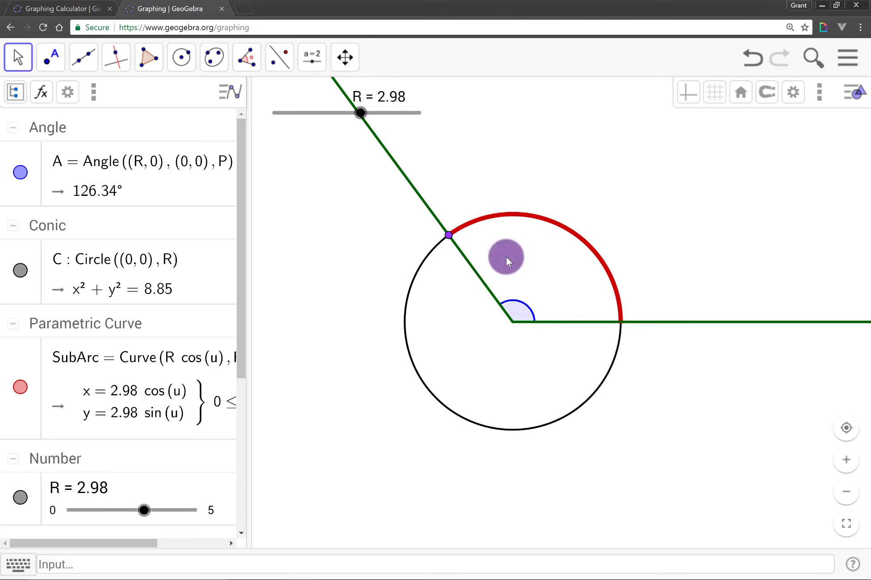
{"action": "left_click_drag", "start_coordinate": [450, 236], "coordinate": [557, 223]}
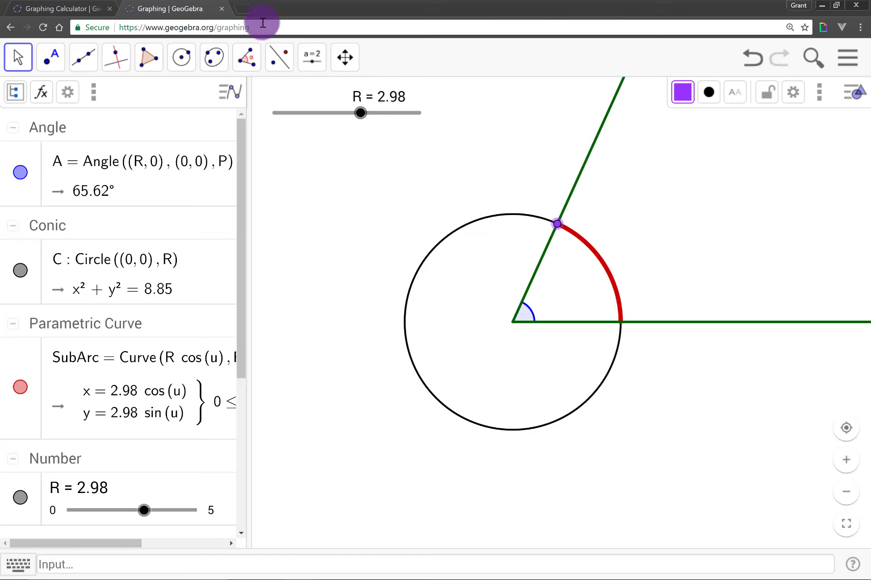
- Start a LaTeX formula text beside the red arc, reading "s=" followed by an empty object box
{"action": "left_click", "coordinate": [294, 74]}
{"action": "left_click", "coordinate": [348, 134]}
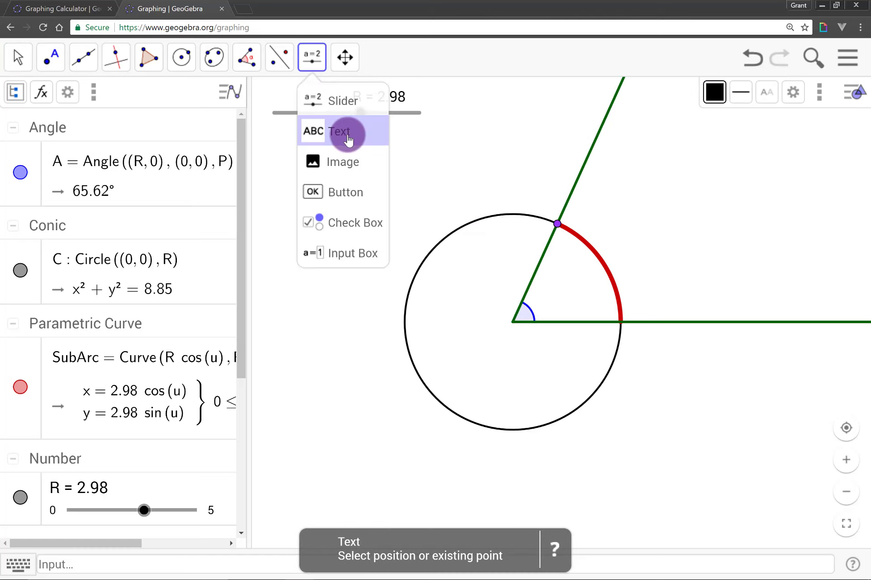
{"action": "left_click", "coordinate": [626, 237]}
{"action": "left_click", "coordinate": [441, 270]}
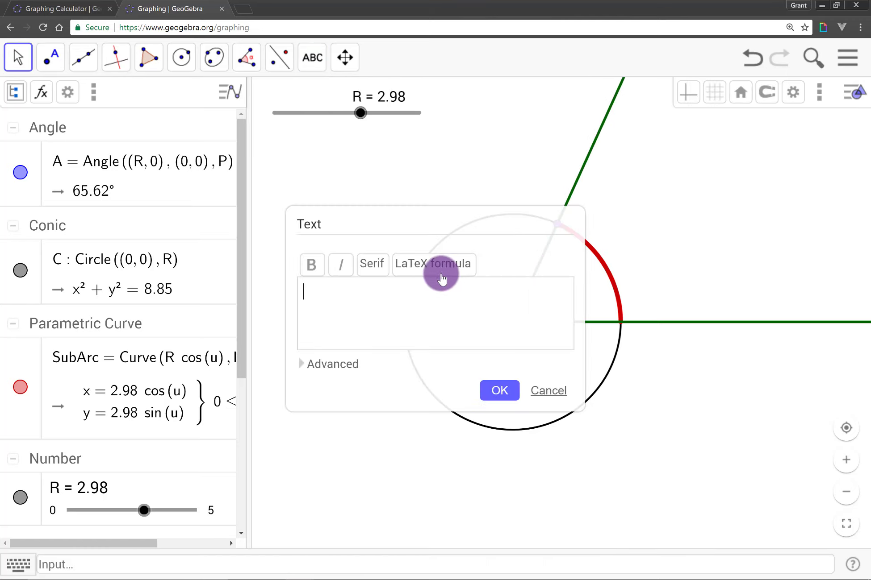
{"action": "left_click", "coordinate": [407, 312]}
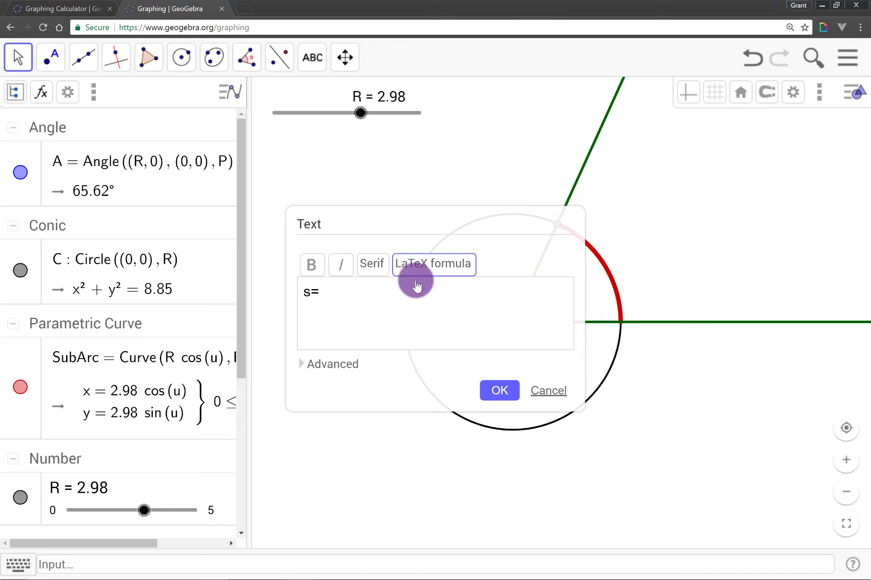
{"action": "left_click", "coordinate": [353, 374]}
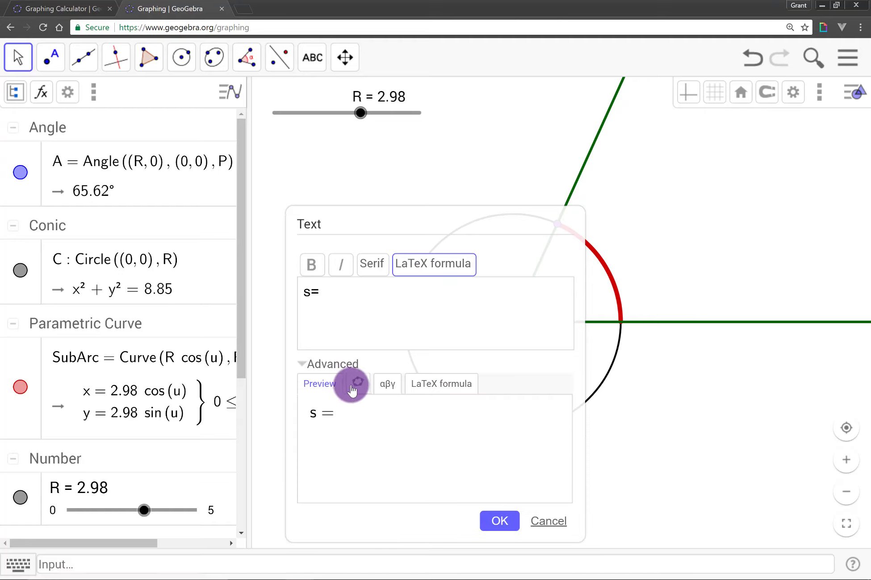
{"action": "left_click", "coordinate": [354, 382]}
{"action": "left_click", "coordinate": [352, 411]}
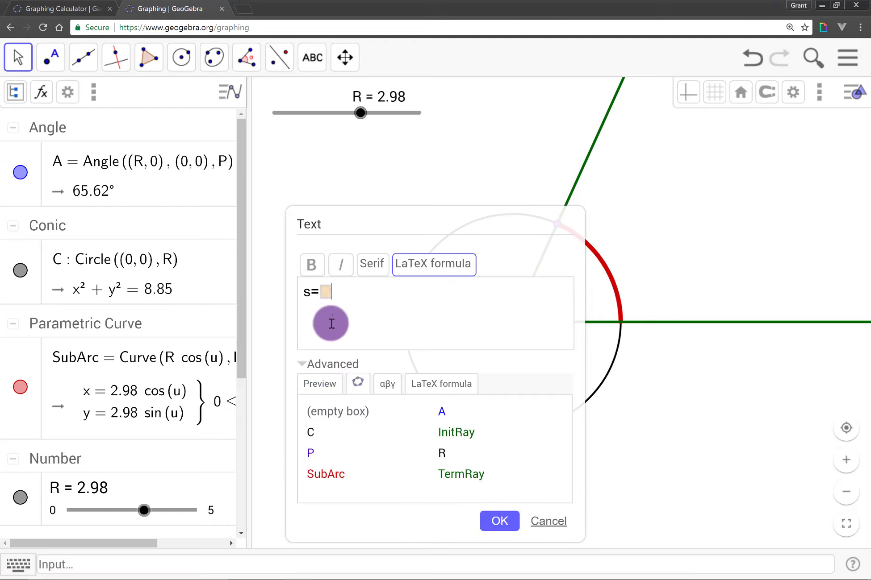
- Fill the empty box of the text with the expression R*A rad and insert the text
{"action": "left_click", "coordinate": [326, 292]}
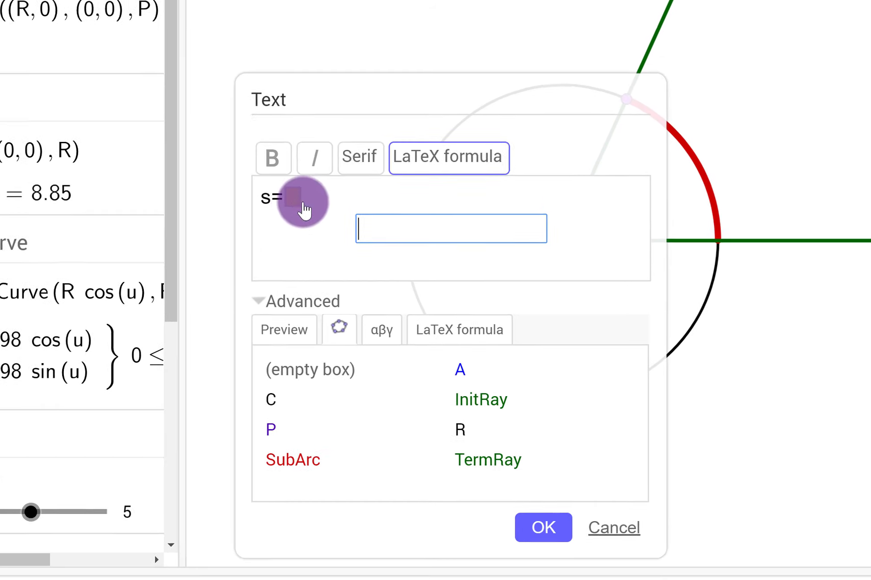
{"action": "left_click", "coordinate": [454, 240]}
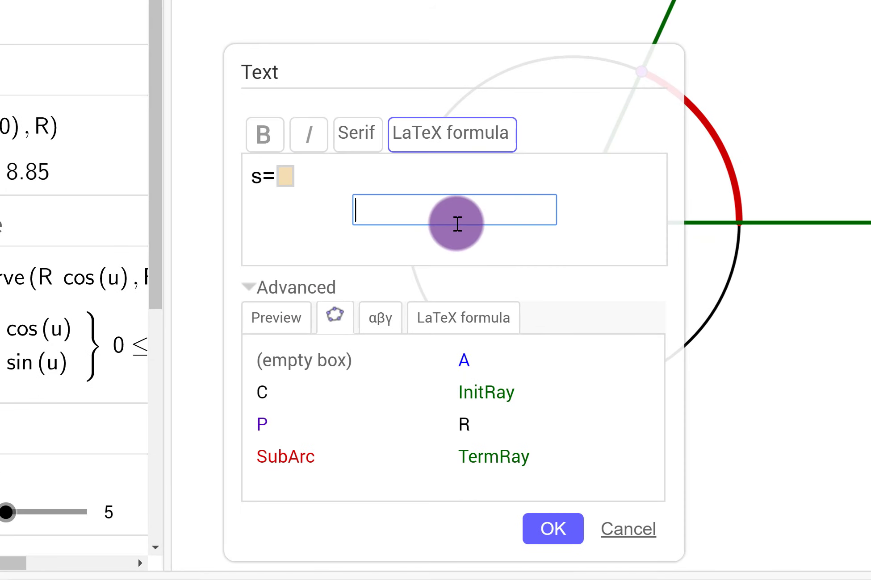
{"action": "type", "text": "R*"}
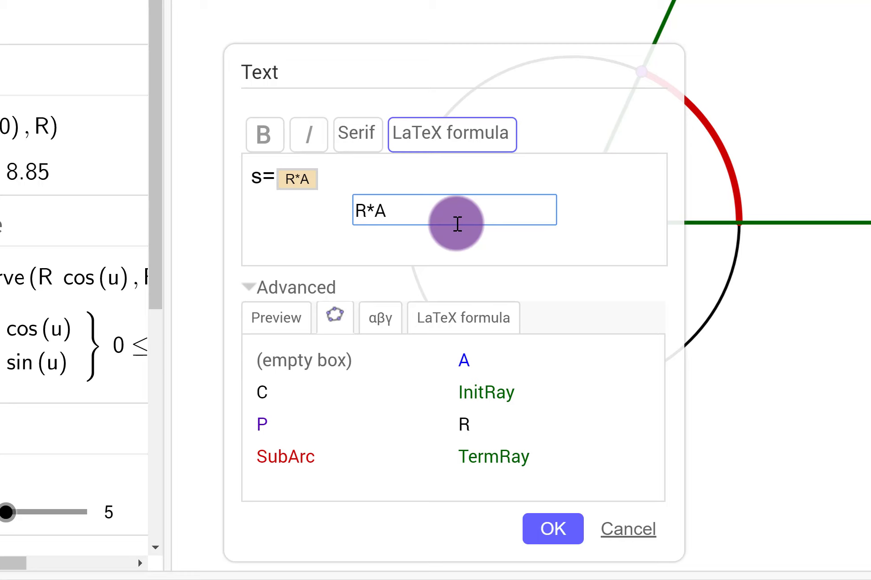
{"action": "type", "text": "A rad"}
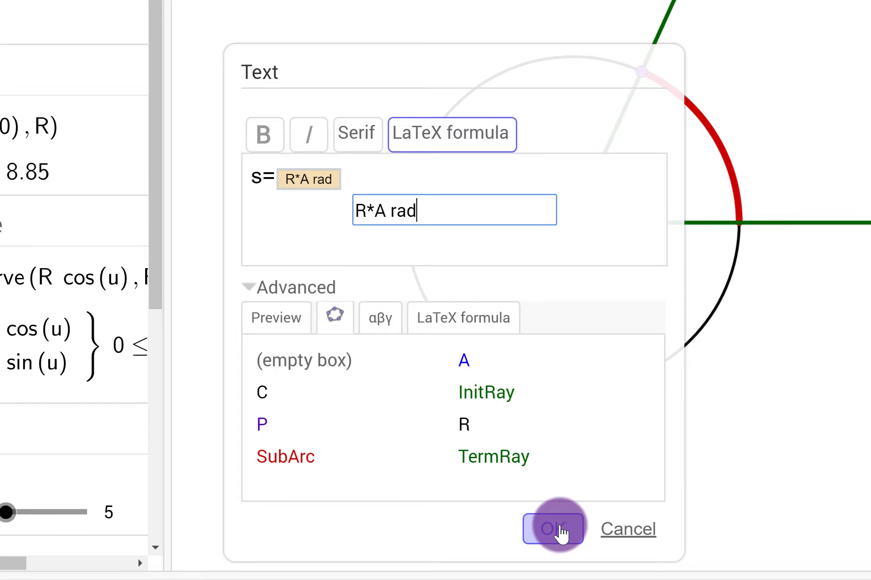
{"action": "left_click", "coordinate": [554, 529]}
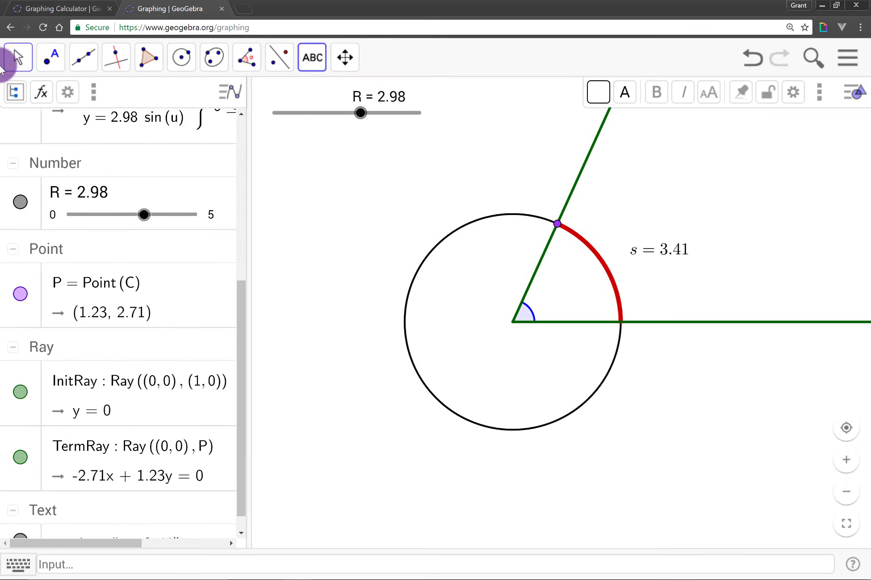
- Move P along the circle to about (1.45, 2.6) and shift the arc length text closer to the arc
{"action": "left_click", "coordinate": [17, 58]}
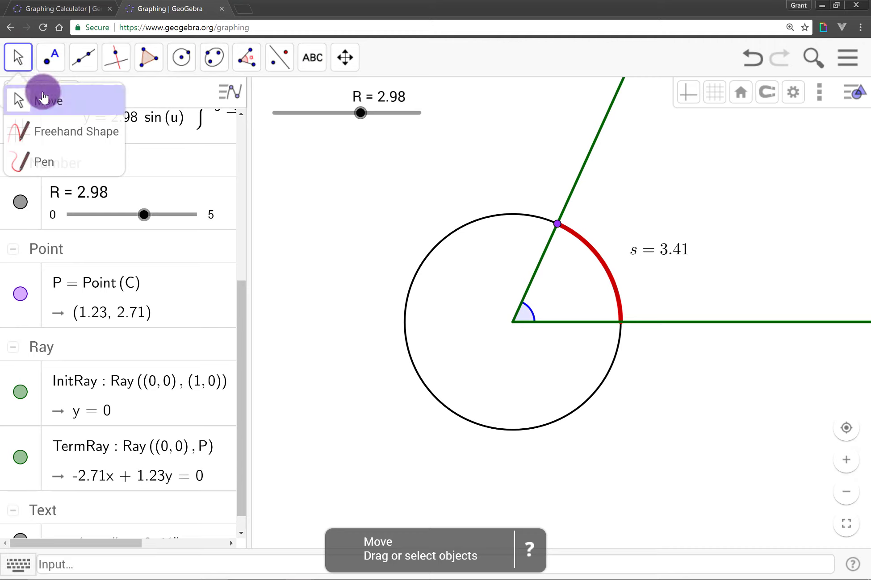
{"action": "left_click", "coordinate": [676, 254]}
{"action": "mouse_move", "coordinate": [557, 223]}
{"action": "left_mouse_down"}
{"action": "mouse_move", "coordinate": [481, 230]}
{"action": "mouse_move", "coordinate": [453, 221]}
{"action": "mouse_move", "coordinate": [566, 227]}
{"action": "left_mouse_up"}
{"action": "left_click", "coordinate": [638, 250]}
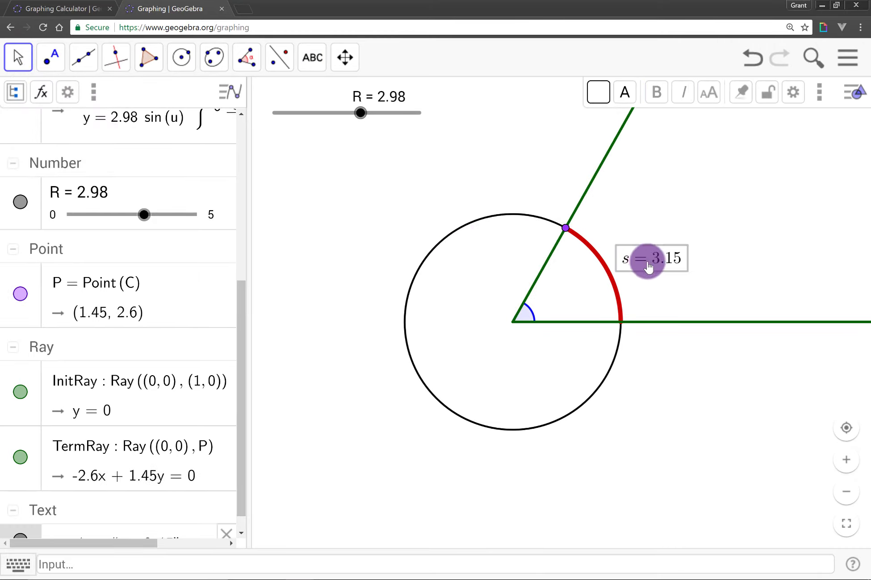
- Colour the arc length text red and enlarge its font size
{"action": "left_click", "coordinate": [625, 92]}
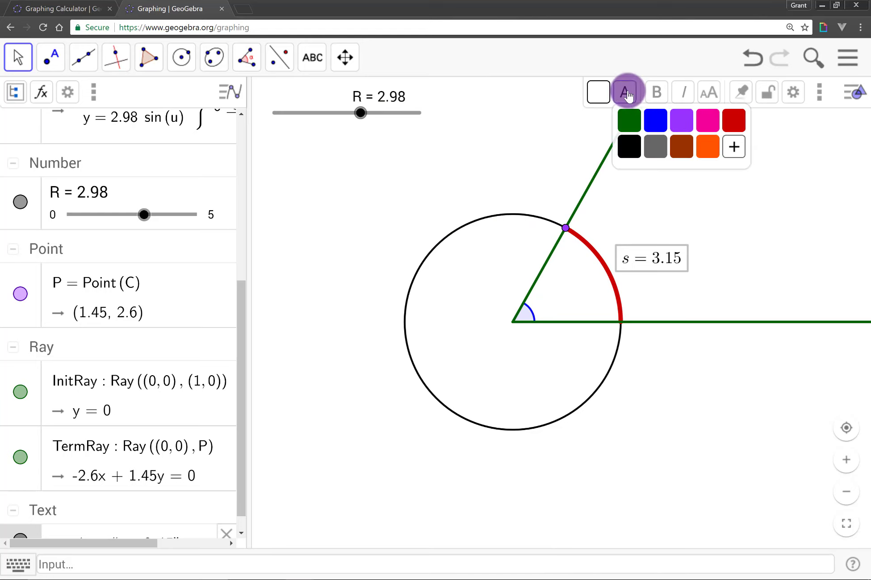
{"action": "left_click", "coordinate": [733, 124]}
{"action": "left_click", "coordinate": [709, 92]}
{"action": "left_click", "coordinate": [722, 184]}
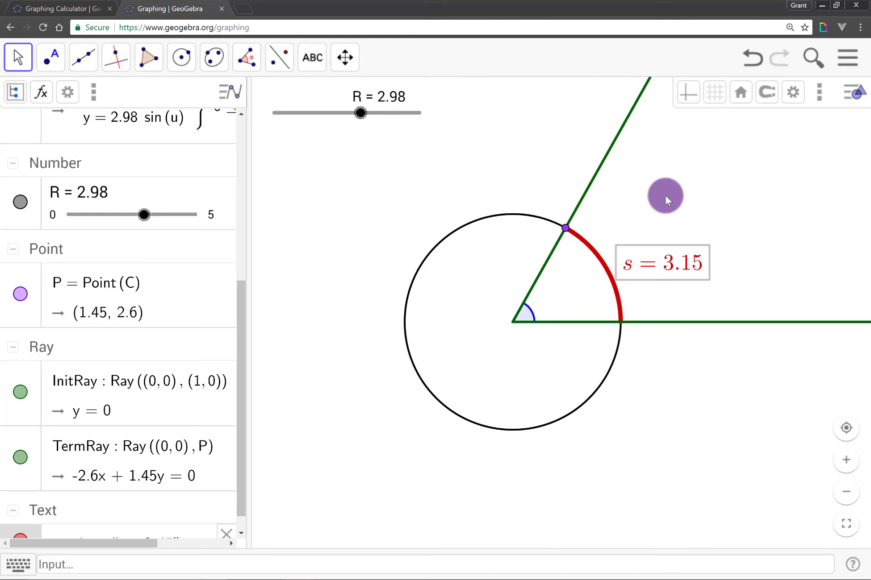
- Set the starting point of the arc length text to (R*cos(A/2), R*sin(A/2))
{"action": "left_click_drag", "start_coordinate": [608, 217], "coordinate": [491, 220]}
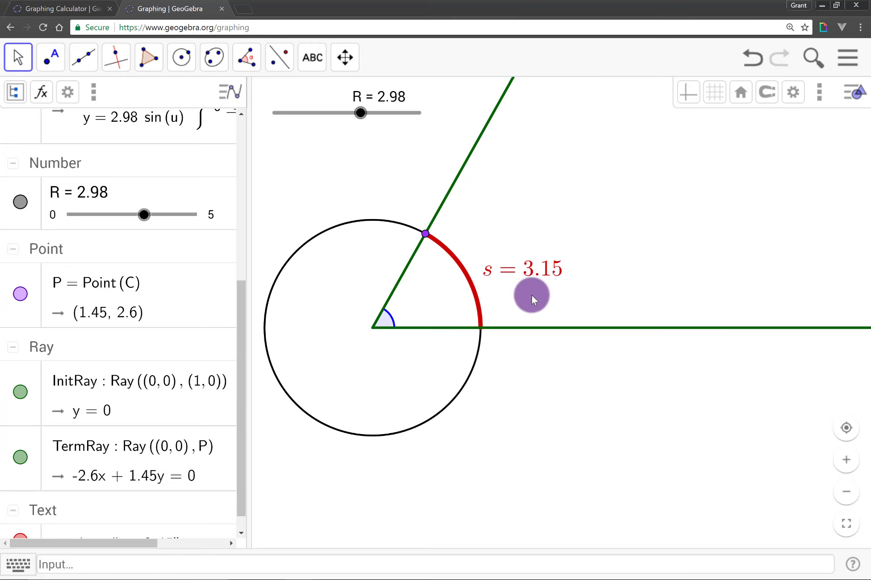
{"action": "right_click", "coordinate": [521, 269]}
{"action": "left_click", "coordinate": [628, 417]}
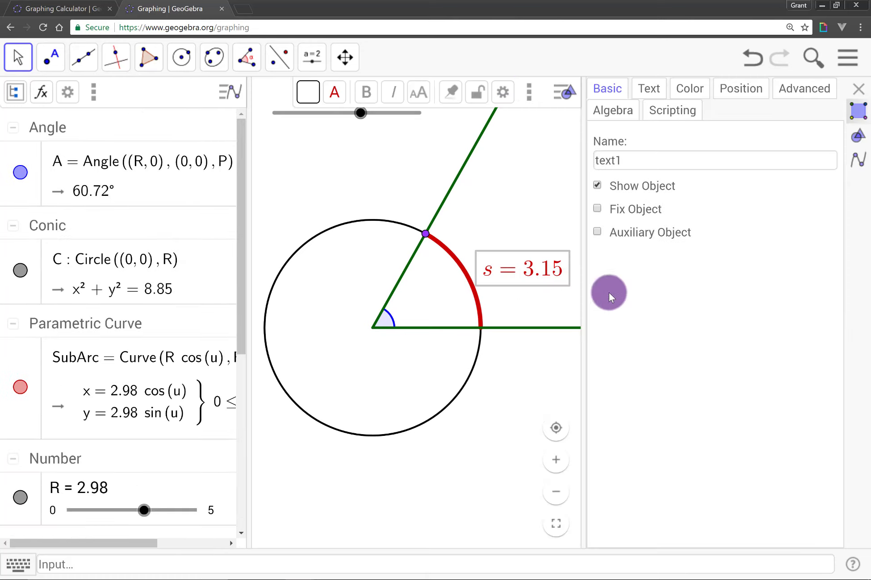
{"action": "left_click", "coordinate": [742, 89]}
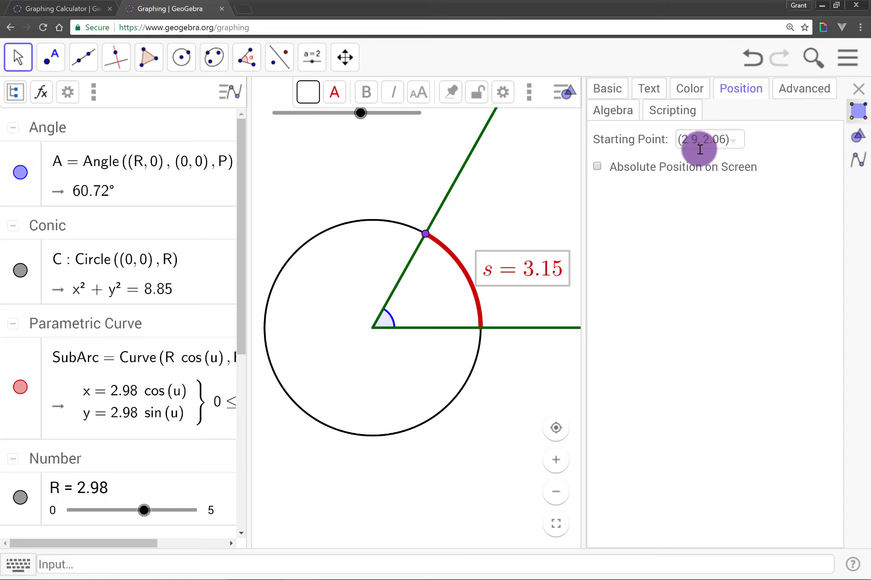
{"action": "left_click", "coordinate": [703, 141]}
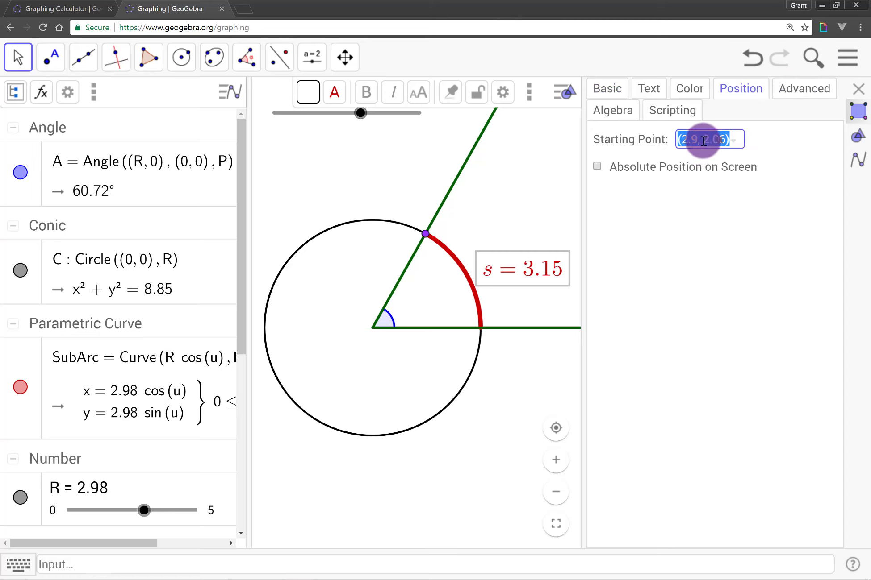
{"action": "key", "text": "BackSpace"}
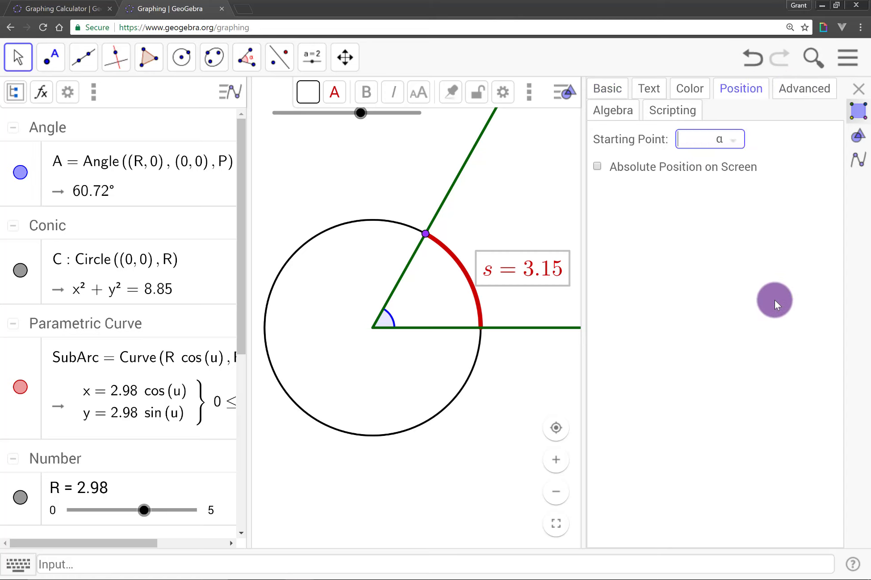
{"action": "type", "text": "()"}
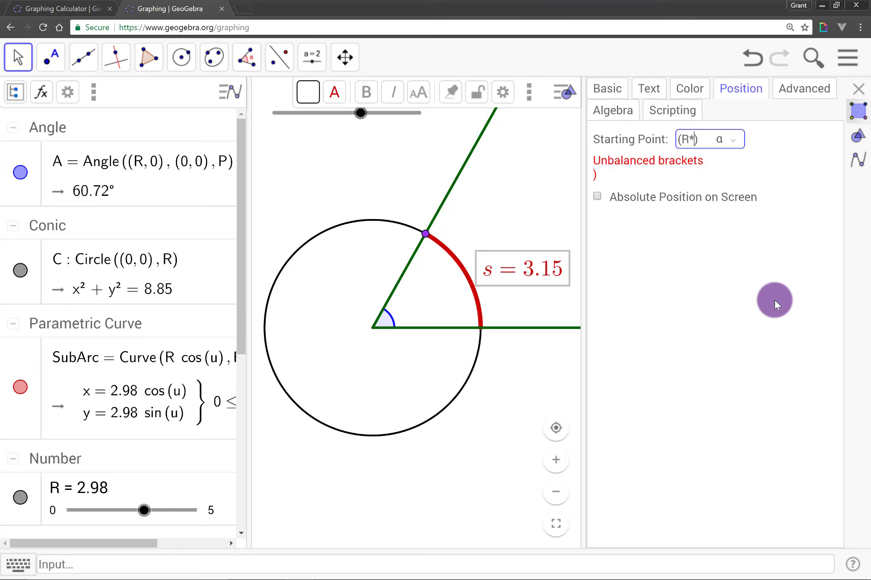
{"action": "type", "text": "R*cos("}
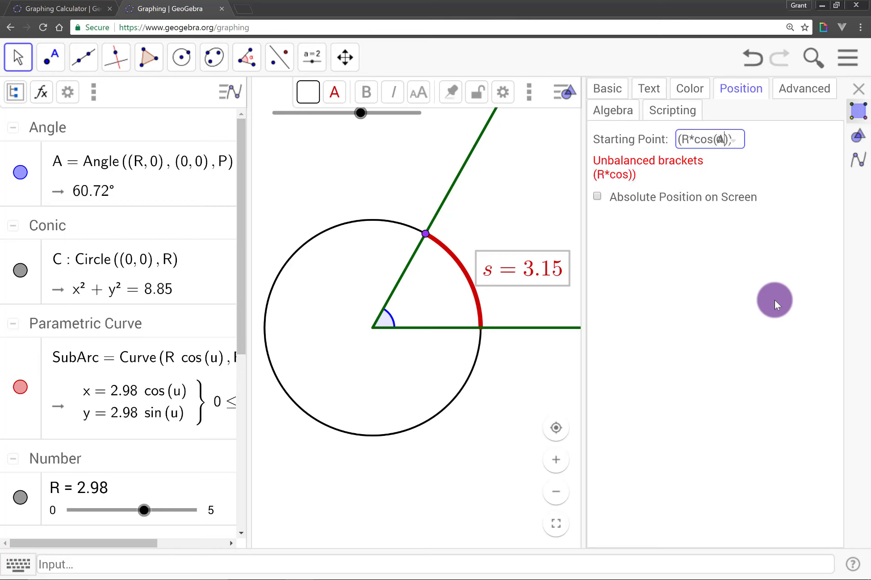
{"action": "type", "text": "A/2), R*sin(A/"}
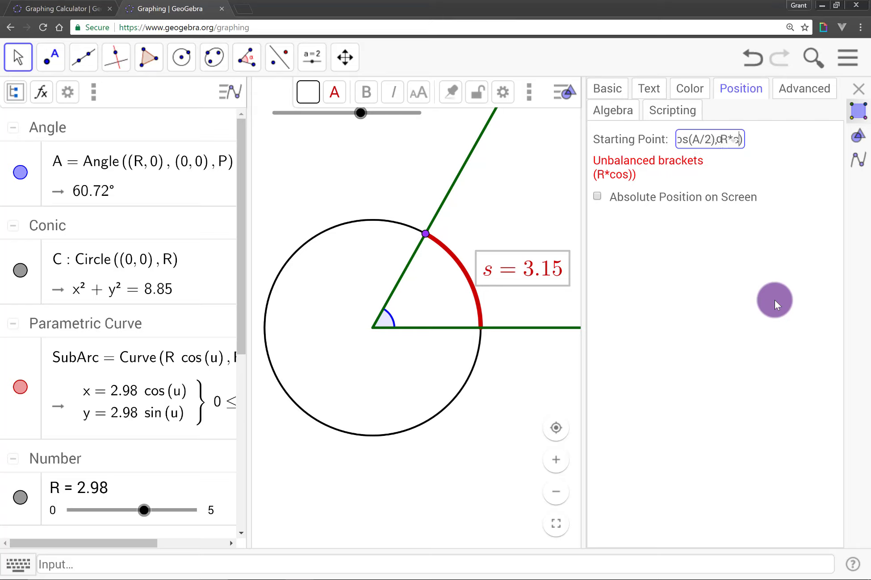
{"action": "type", "text": "2"}
{"action": "key", "text": "Return"}
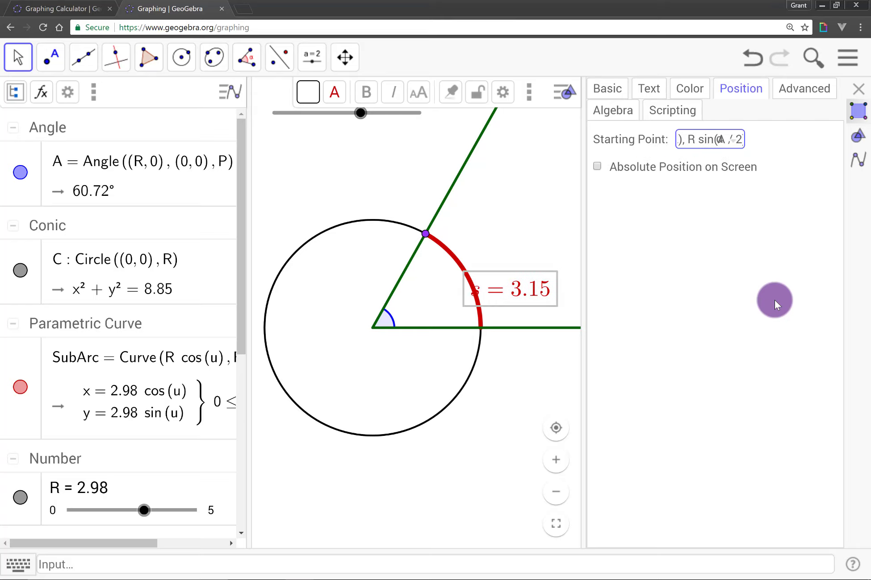
- Offset the arc length text slightly upward from its anchor on the arc and close its properties
{"action": "left_click_drag", "start_coordinate": [513, 273], "coordinate": [524, 266]}
{"action": "left_click", "coordinate": [861, 92]}
{"action": "left_click", "coordinate": [534, 217]}
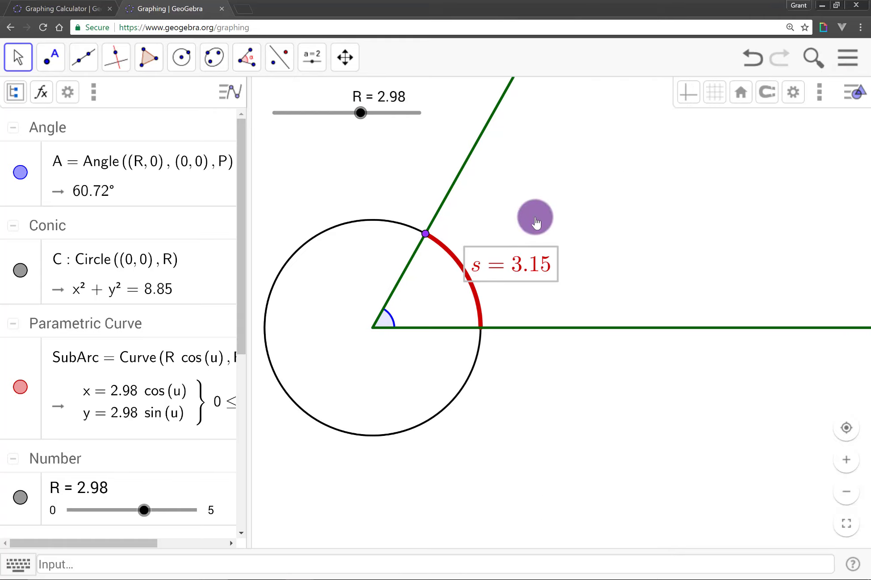
- Move P around the circle to test the arc length text, leaving P at about (1.63, 2.49)
{"action": "left_click_drag", "start_coordinate": [425, 233], "coordinate": [488, 356]}
{"action": "left_click_drag", "start_coordinate": [424, 407], "coordinate": [416, 295]}
{"action": "left_click_drag", "start_coordinate": [486, 296], "coordinate": [565, 289]}
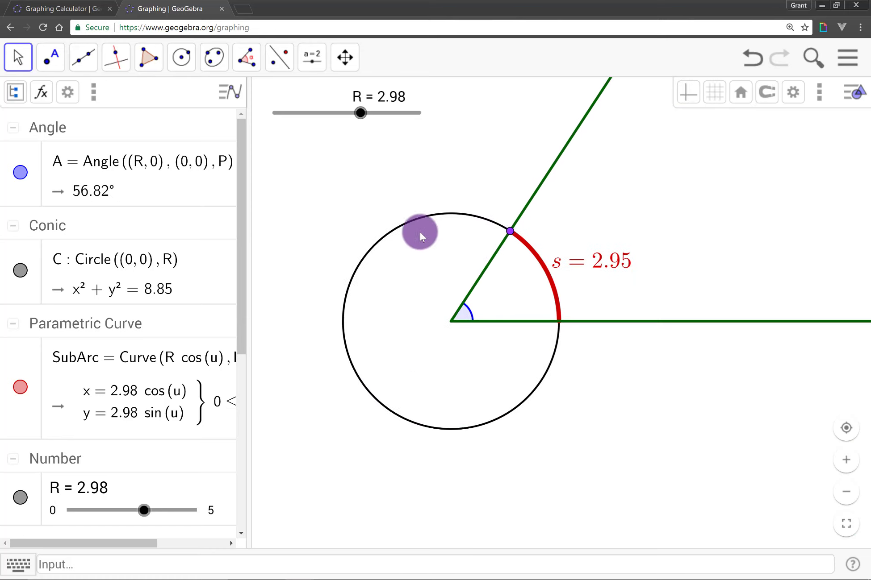
- Start a LaTeX formula text below the horizontal ray, reading "r="
{"action": "left_click", "coordinate": [306, 66]}
{"action": "left_click", "coordinate": [335, 130]}
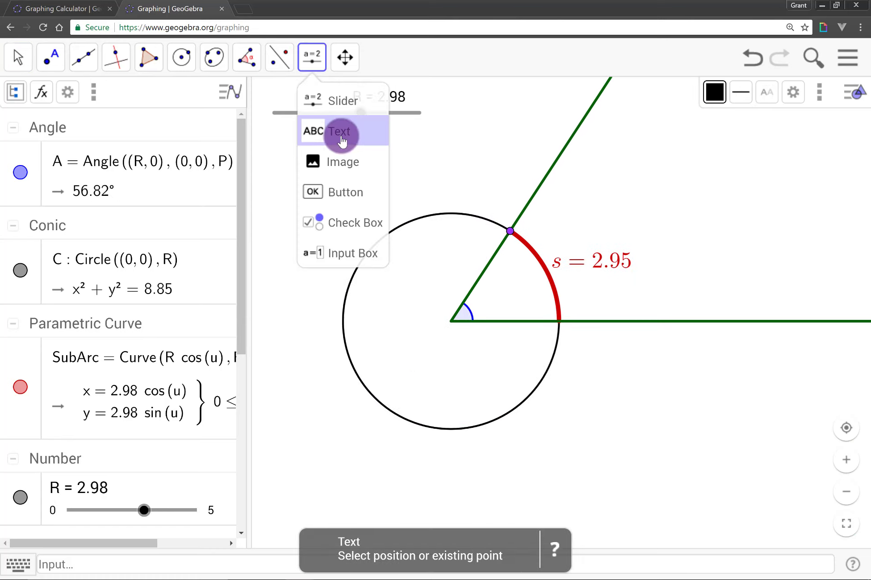
{"action": "left_click", "coordinate": [505, 340]}
{"action": "left_click", "coordinate": [358, 314]}
{"action": "type", "text": "r"}
{"action": "left_click", "coordinate": [441, 270]}
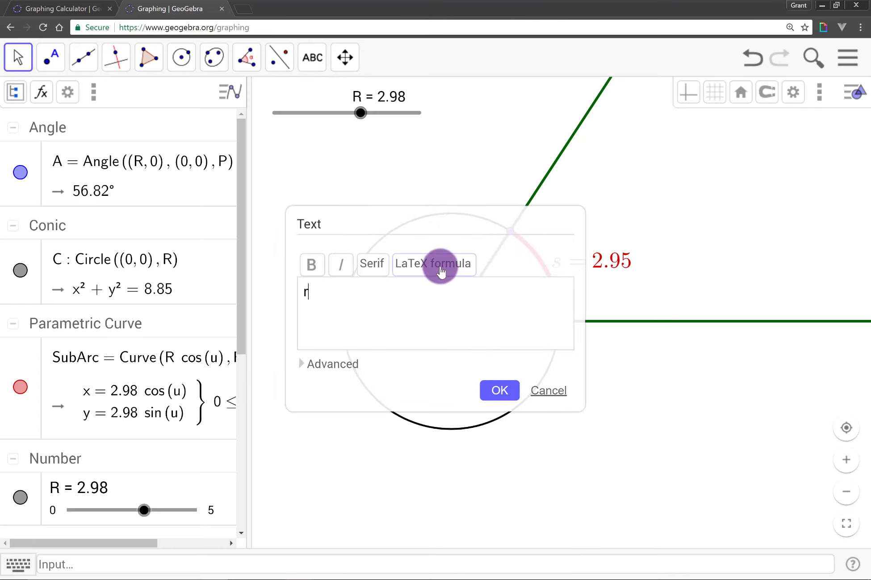
{"action": "left_click", "coordinate": [342, 366]}
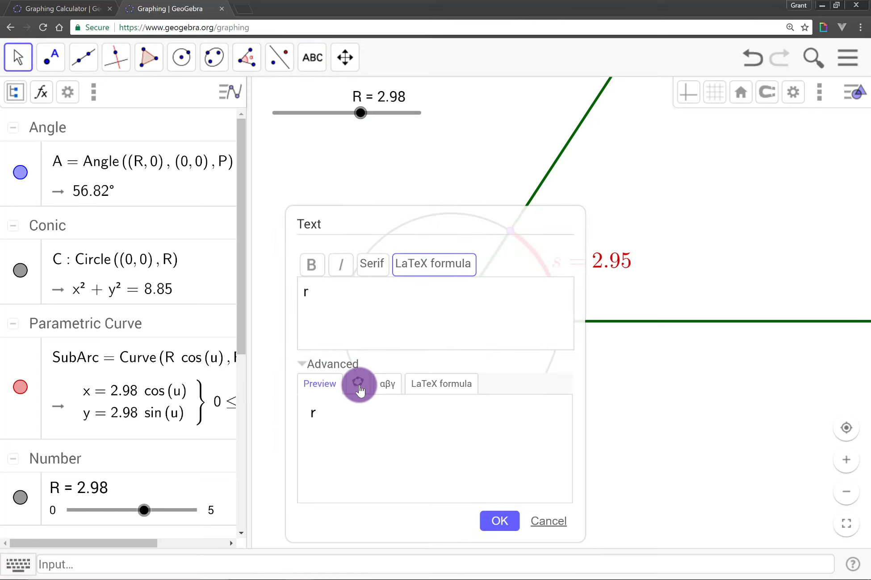
{"action": "left_click", "coordinate": [370, 327]}
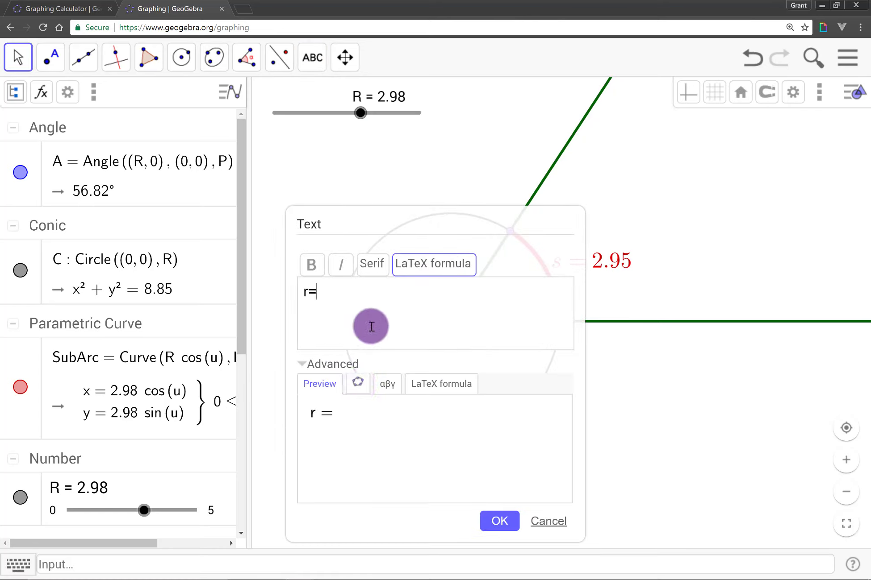
- Add an empty object box after "r=", fill it with R, and insert the text
{"action": "left_click", "coordinate": [358, 382]}
{"action": "left_click", "coordinate": [346, 412]}
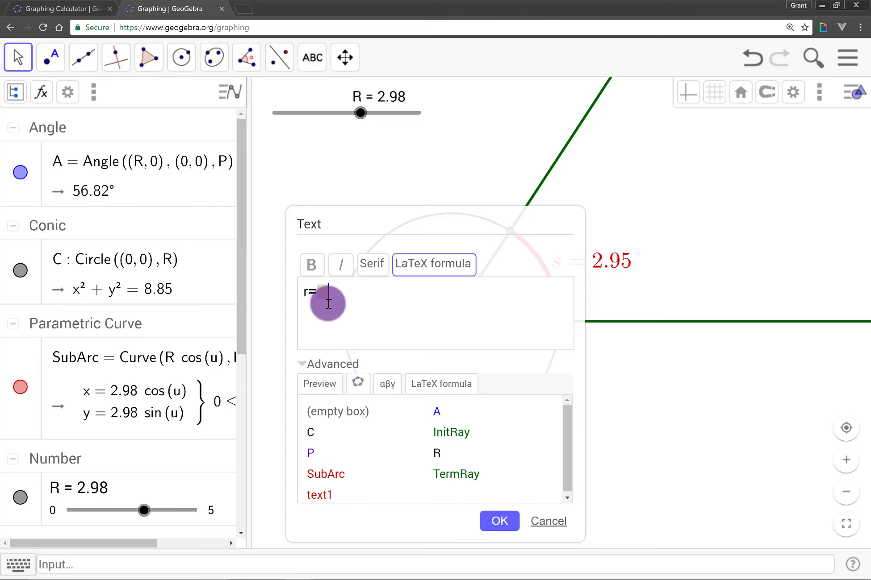
{"action": "left_click", "coordinate": [322, 297]}
{"action": "type", "text": "R"}
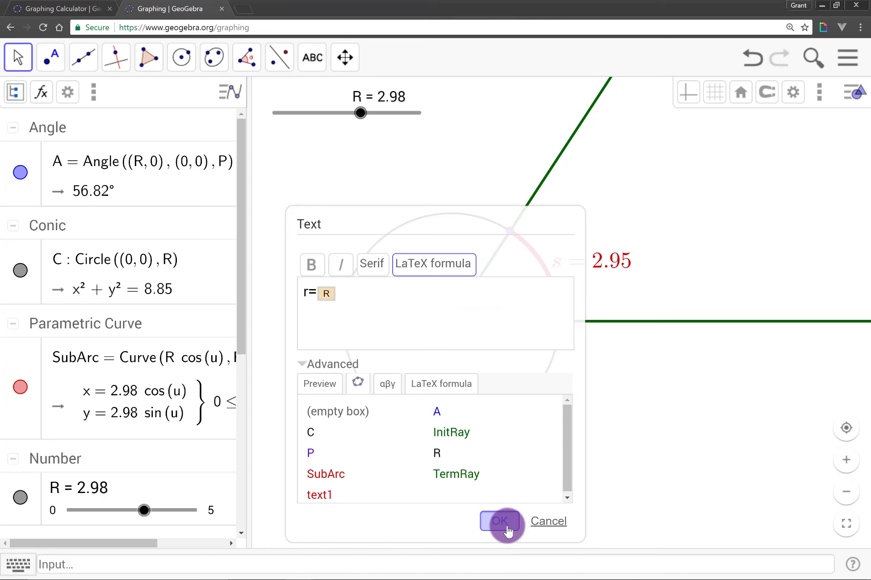
{"action": "left_click", "coordinate": [500, 522]}
- Move the radius text inside the circle, just beneath the horizontal ray near the center
{"action": "left_click", "coordinate": [23, 57]}
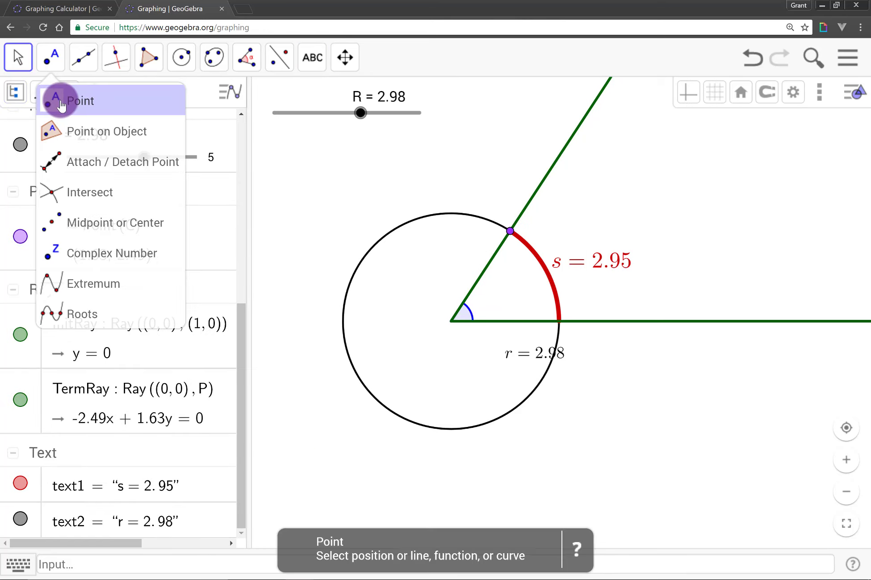
{"action": "mouse_move", "coordinate": [16, 57]}
{"action": "left_click", "coordinate": [17, 102]}
{"action": "left_click_drag", "start_coordinate": [479, 342], "coordinate": [480, 346]}
- Colour the radius text dark green and set its font size to Medium
{"action": "left_click", "coordinate": [623, 93]}
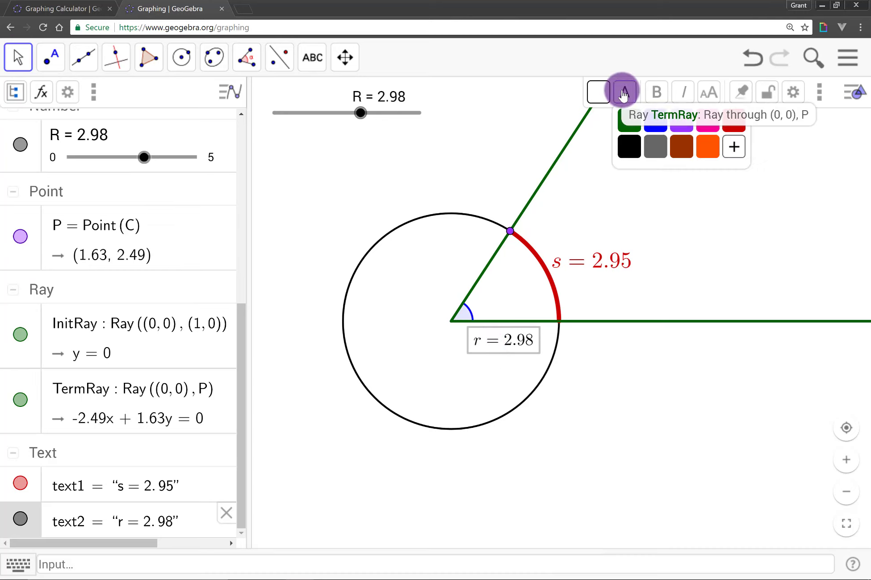
{"action": "left_click", "coordinate": [631, 131]}
{"action": "left_click", "coordinate": [708, 92]}
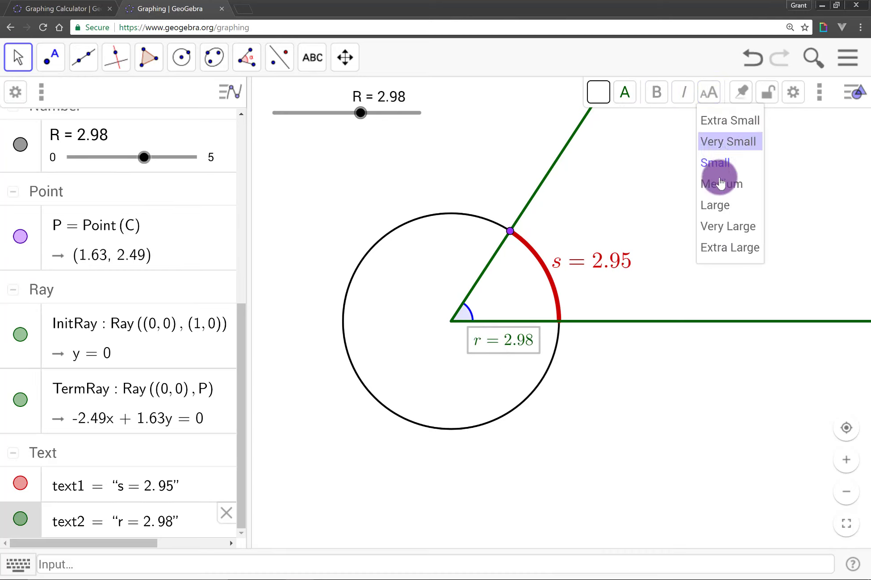
{"action": "left_click", "coordinate": [719, 183]}
{"action": "left_click", "coordinate": [641, 426]}
- Set the radius text's starting point to (R / 2, 0) and shift the text back beneath the ray inside the circle
{"action": "right_click", "coordinate": [516, 349]}
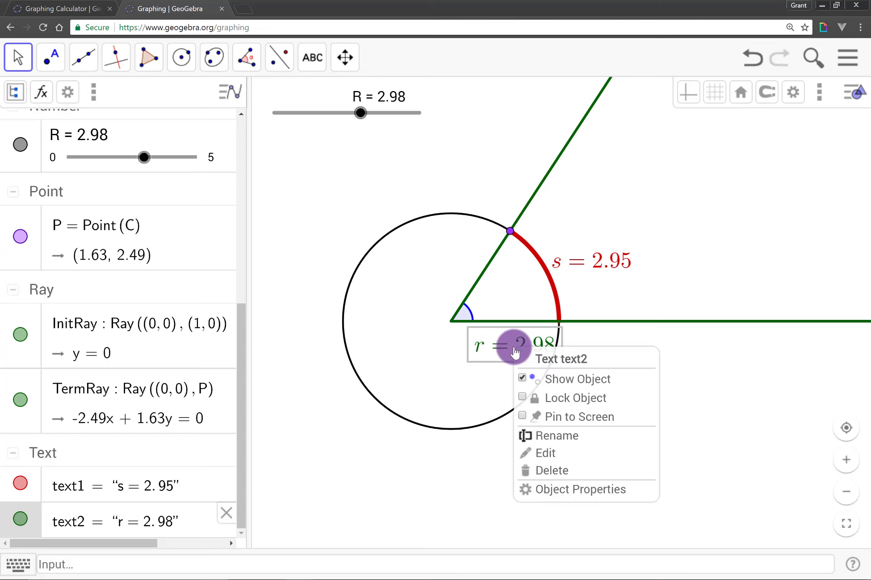
{"action": "left_click", "coordinate": [564, 490]}
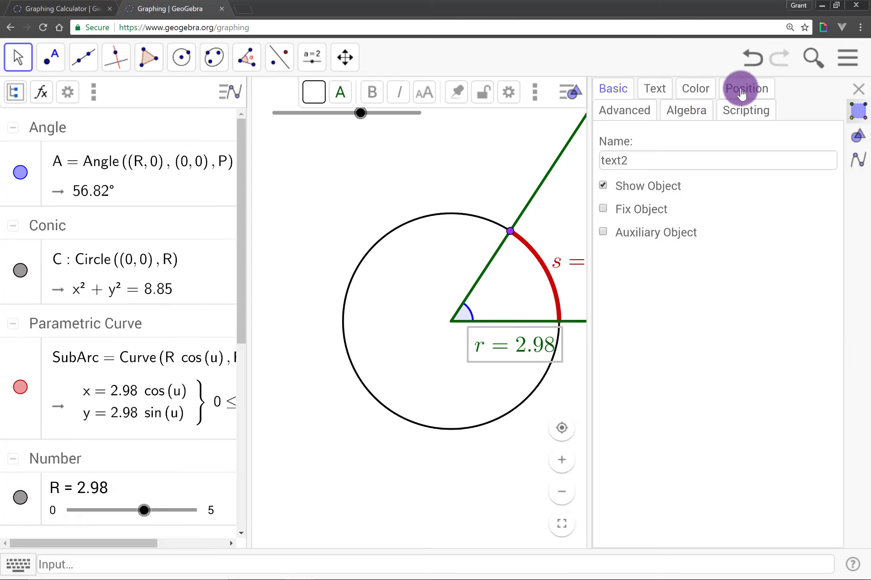
{"action": "left_click", "coordinate": [741, 92]}
{"action": "left_click", "coordinate": [701, 140]}
{"action": "type", "text": "("}
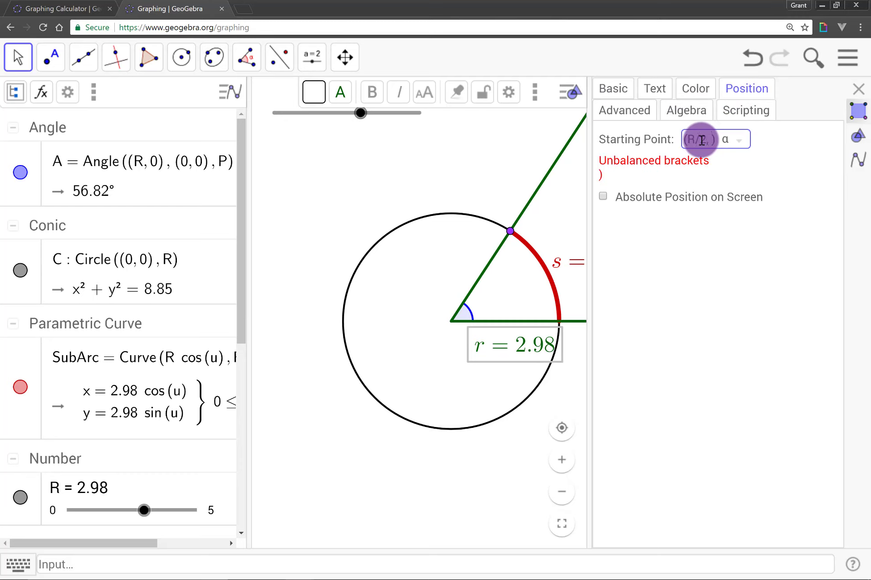
{"action": "type", "text": "R / 2, 0"}
{"action": "key", "text": "Return"}
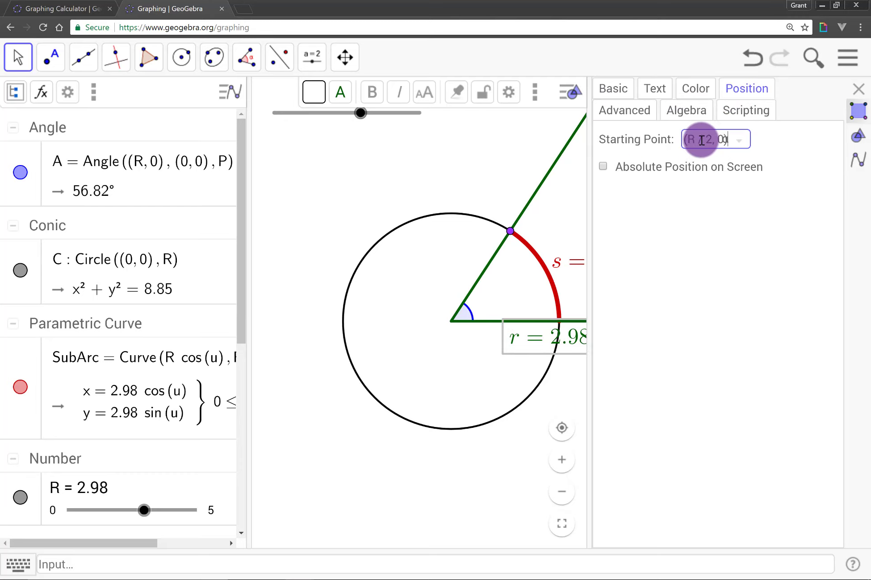
{"action": "left_click", "coordinate": [790, 87]}
{"action": "left_click", "coordinate": [860, 92]}
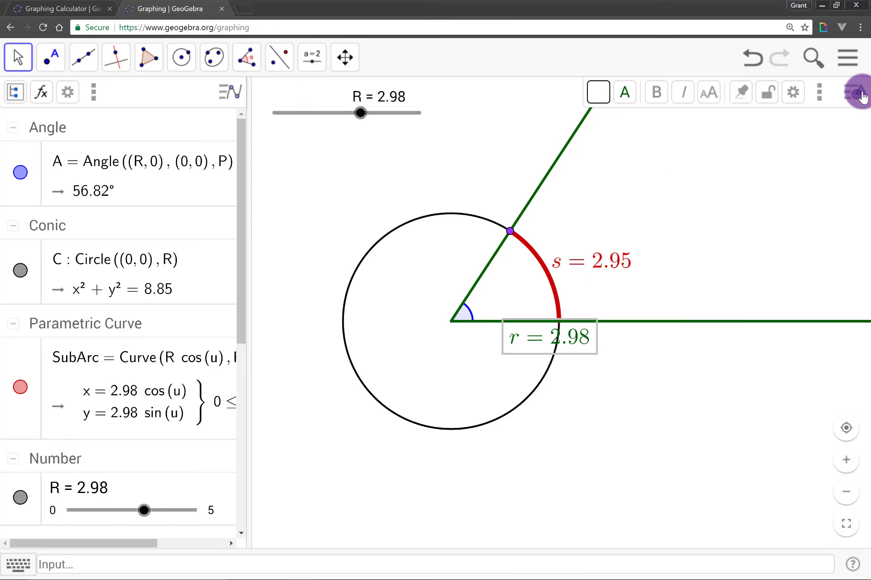
{"action": "left_click_drag", "start_coordinate": [542, 348], "coordinate": [486, 342]}
{"action": "left_click", "coordinate": [473, 382]}
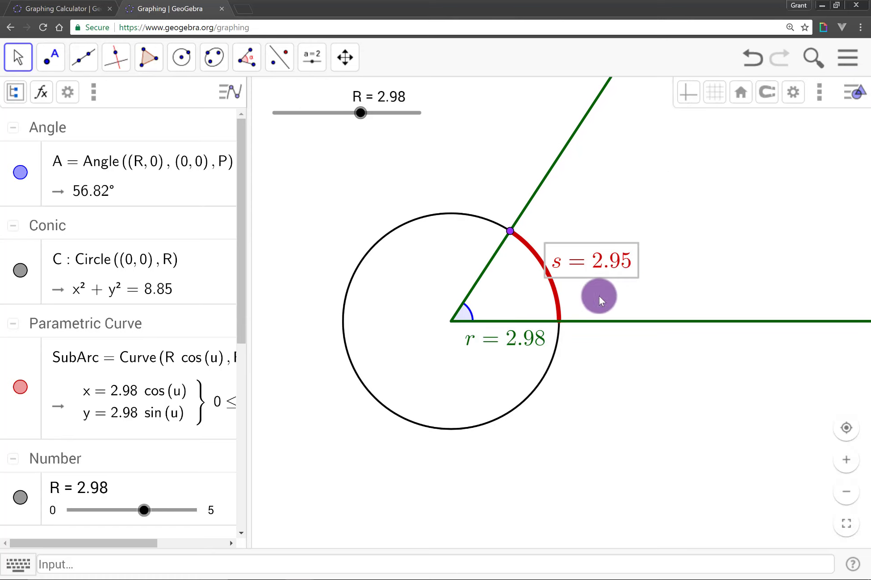
- Set the radius R to 4.35 and move P along the circle to an angle of about 77°
{"action": "left_click_drag", "start_coordinate": [388, 286], "coordinate": [428, 292]}
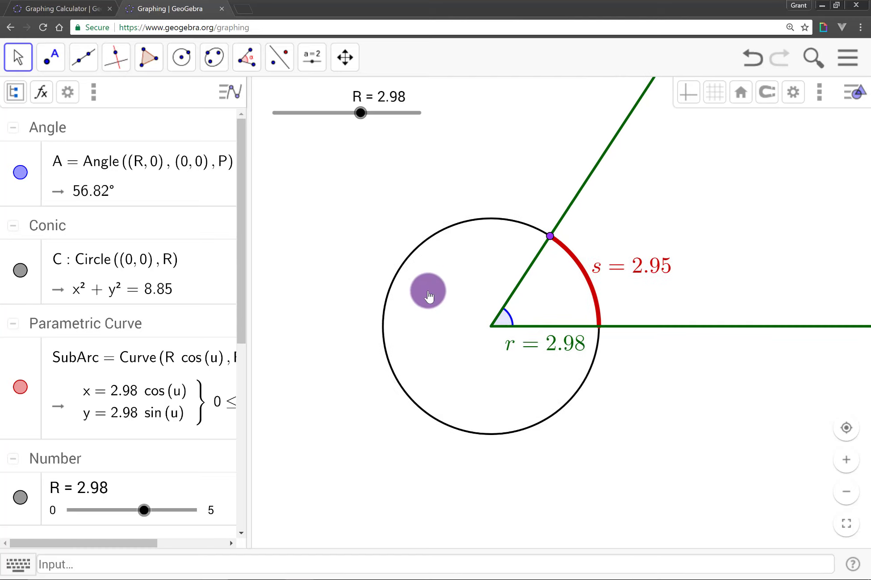
{"action": "left_click_drag", "start_coordinate": [362, 114], "coordinate": [402, 170]}
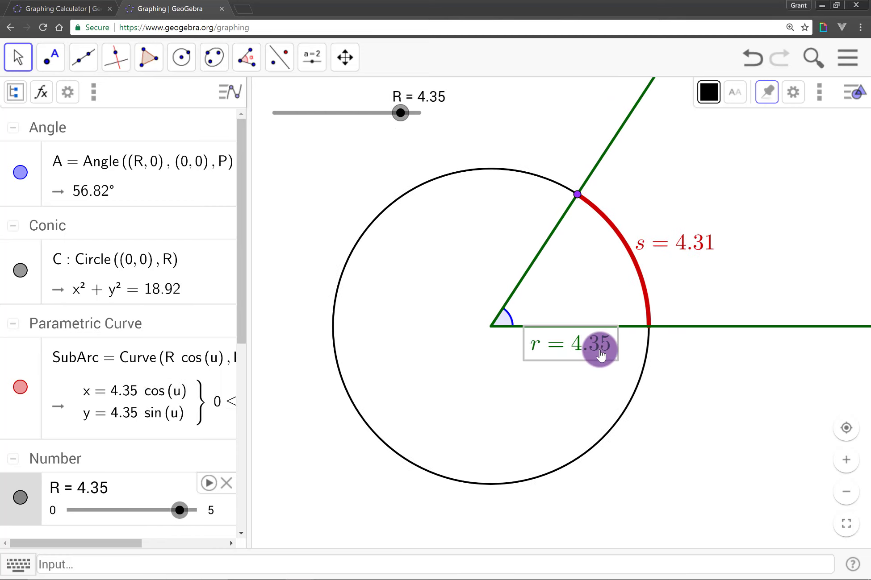
{"action": "left_click_drag", "start_coordinate": [582, 208], "coordinate": [535, 223]}
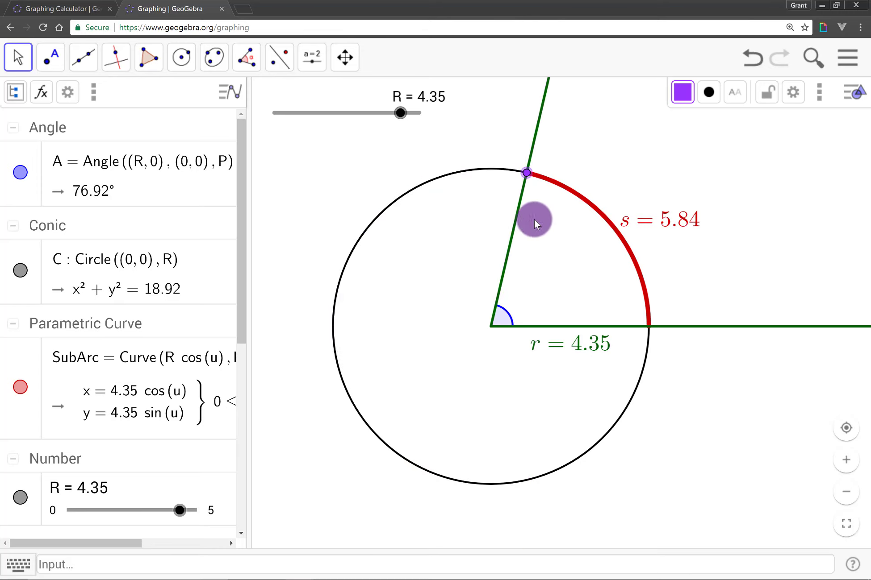